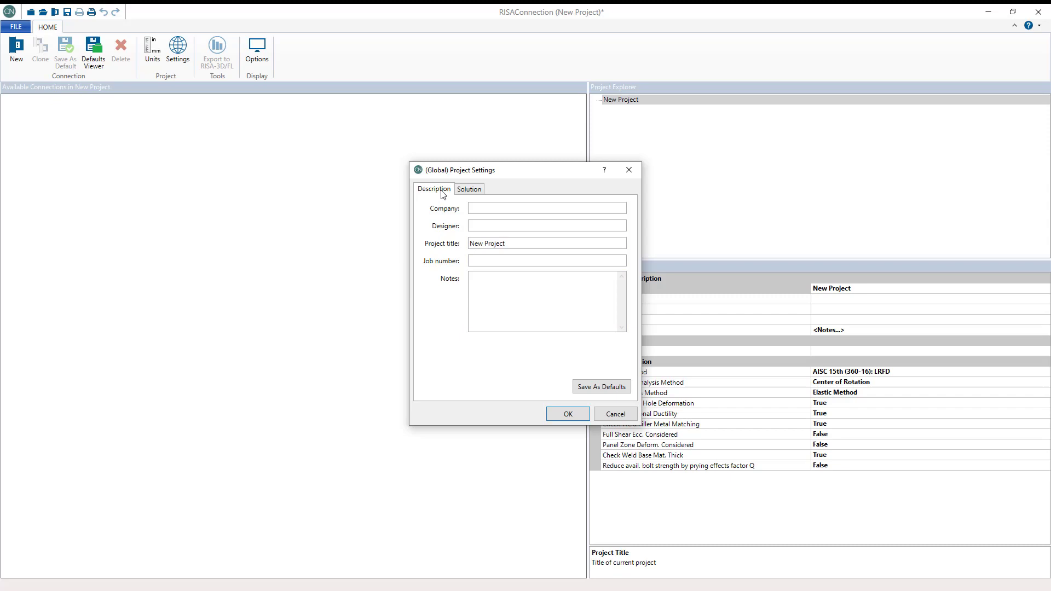
# - Keep the AISC 15th (360-16) LRFD design code in the solution settings and accept the project settings
pyautogui.click(474, 209)
pyautogui.click(468, 189)
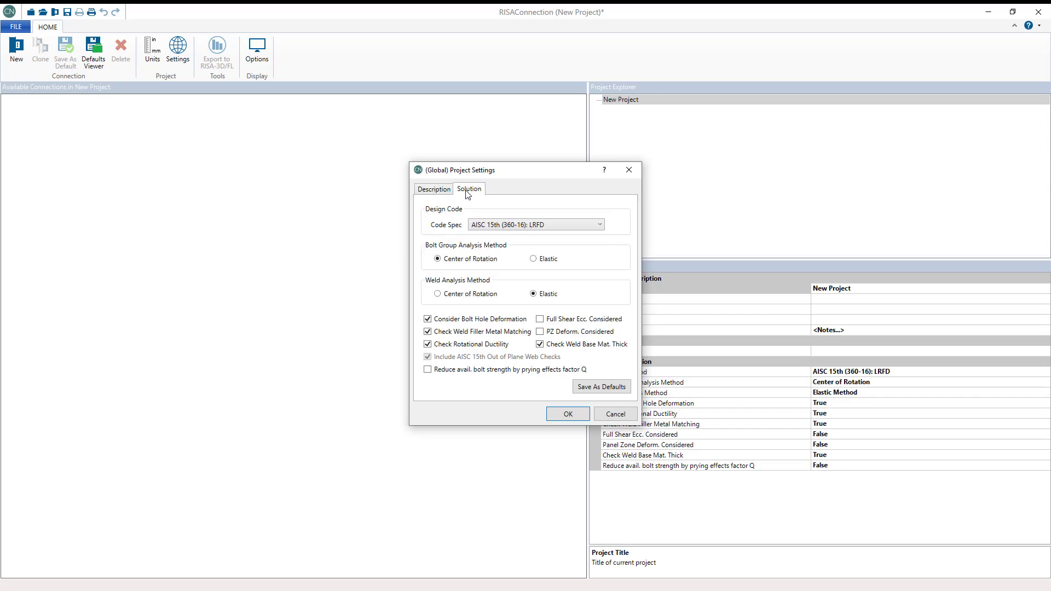
pyautogui.click(520, 226)
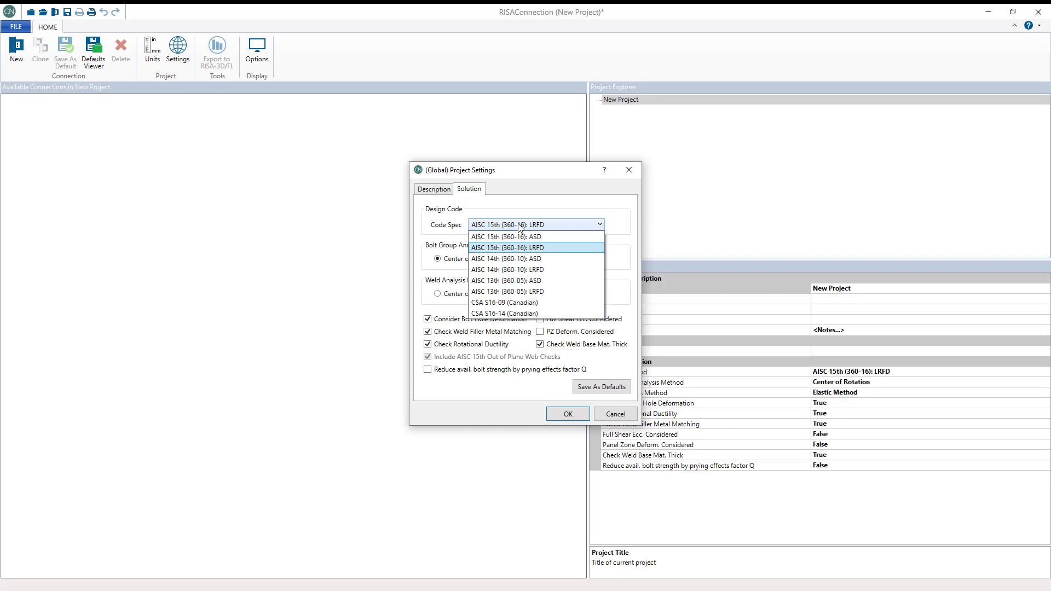
pyautogui.click(519, 226)
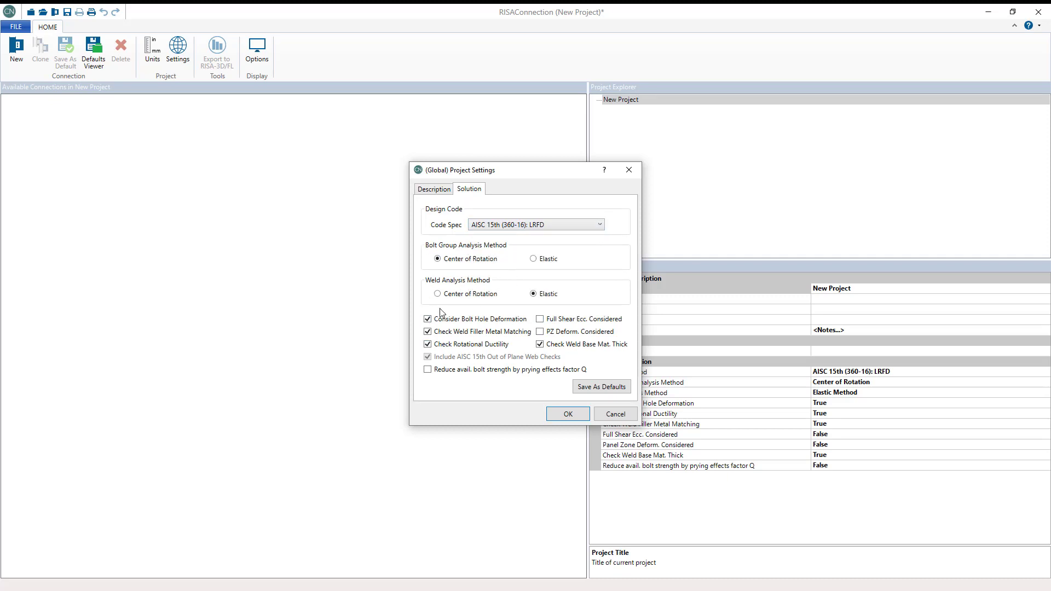
pyautogui.click(567, 413)
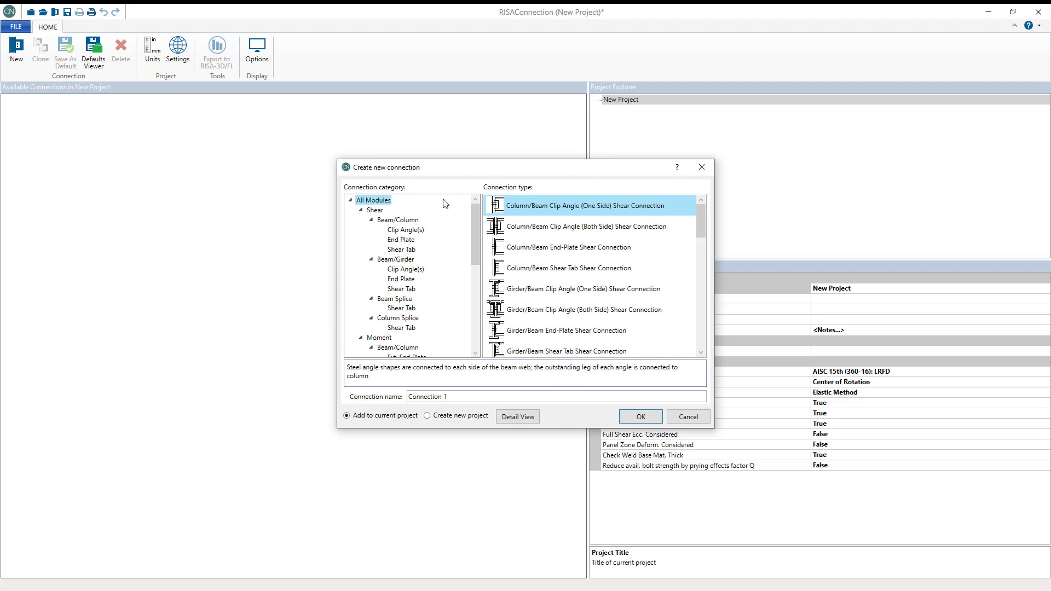
# - Filter to Beam/Column clip angle shear connections and create Connection 1 as the One Side type via Detail View
pyautogui.click(361, 210)
pyautogui.click(361, 220)
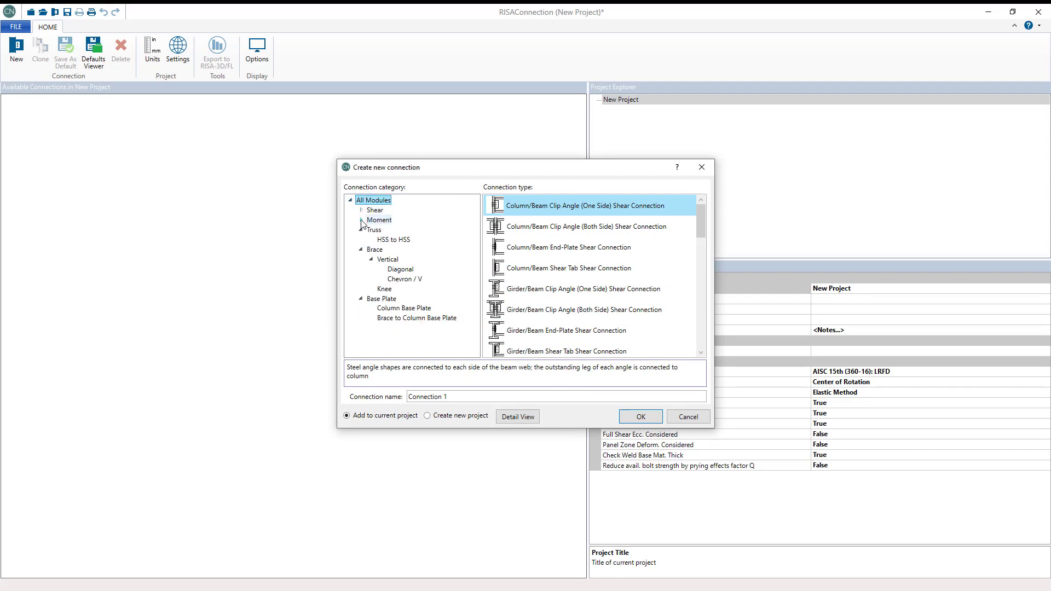
pyautogui.click(361, 210)
pyautogui.click(406, 230)
pyautogui.click(397, 219)
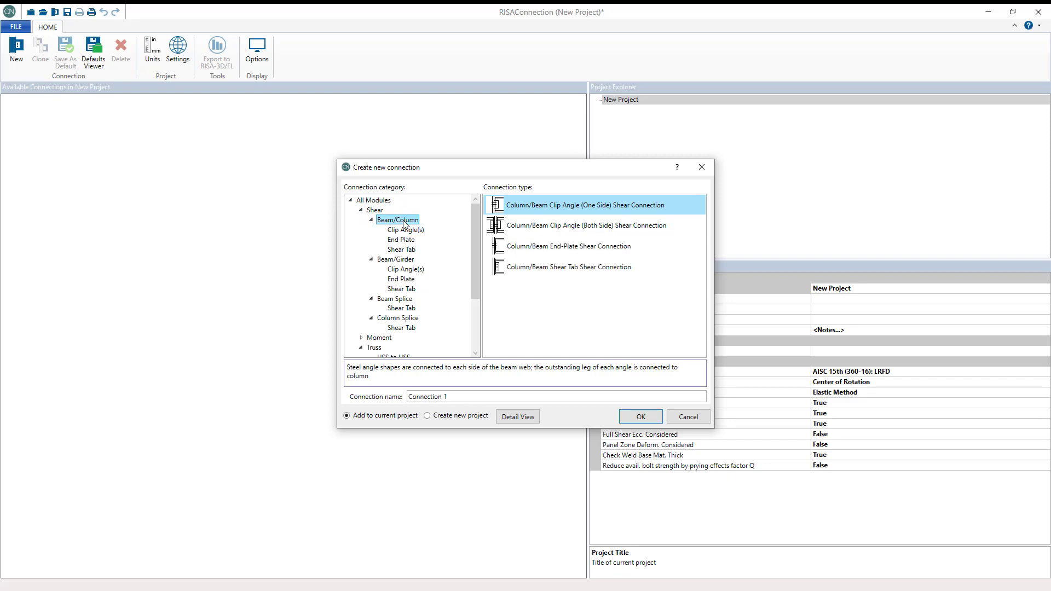
pyautogui.click(405, 230)
pyautogui.click(518, 417)
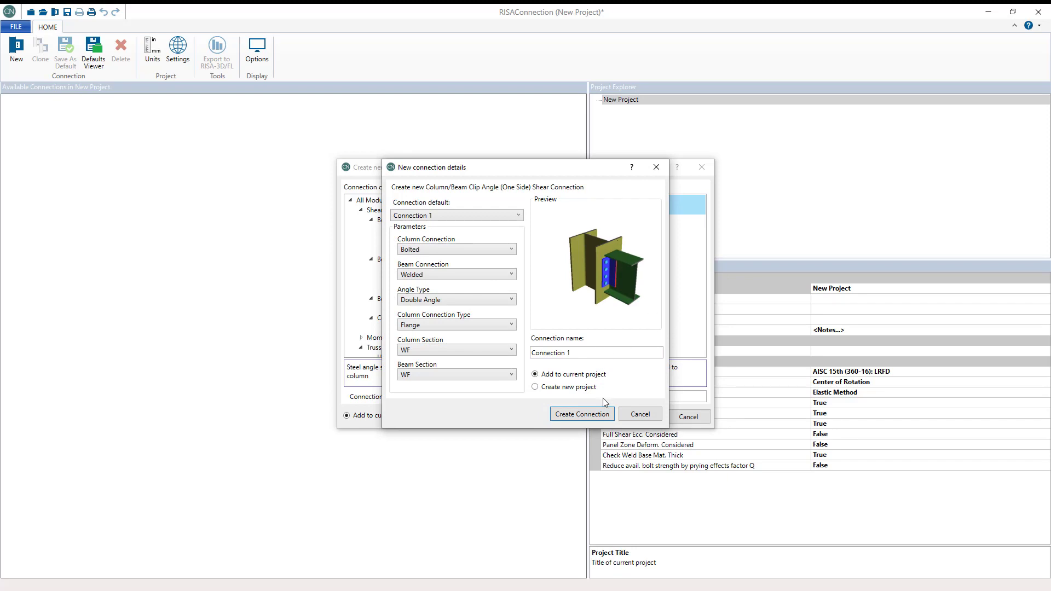
pyautogui.click(602, 414)
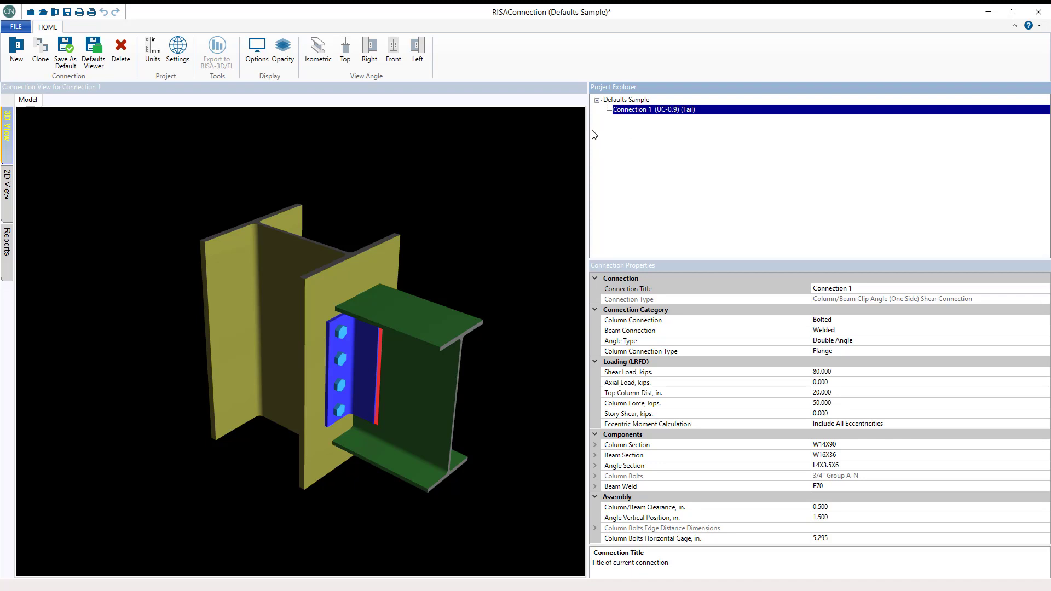
# - Add Connection 2 as another one-sided clip angle shear connection, then reselect Connection 1
pyautogui.click(17, 52)
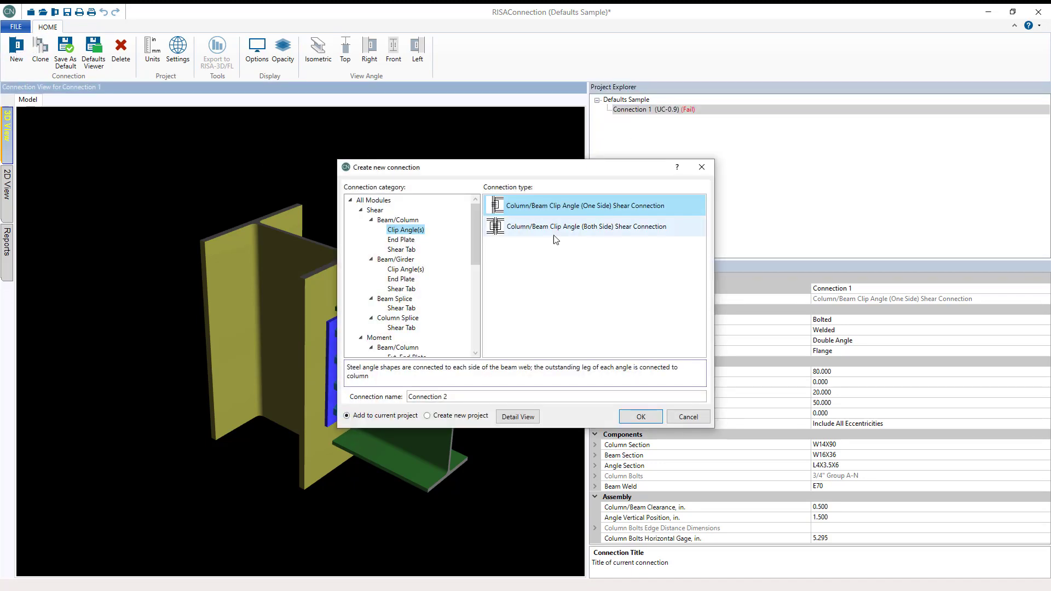
pyautogui.click(641, 417)
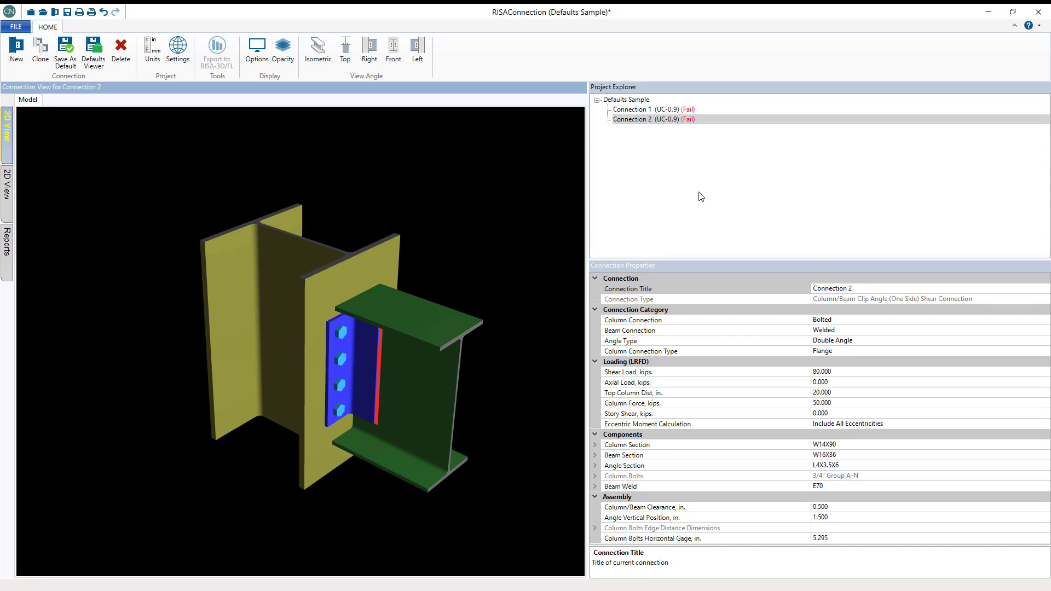
pyautogui.click(634, 111)
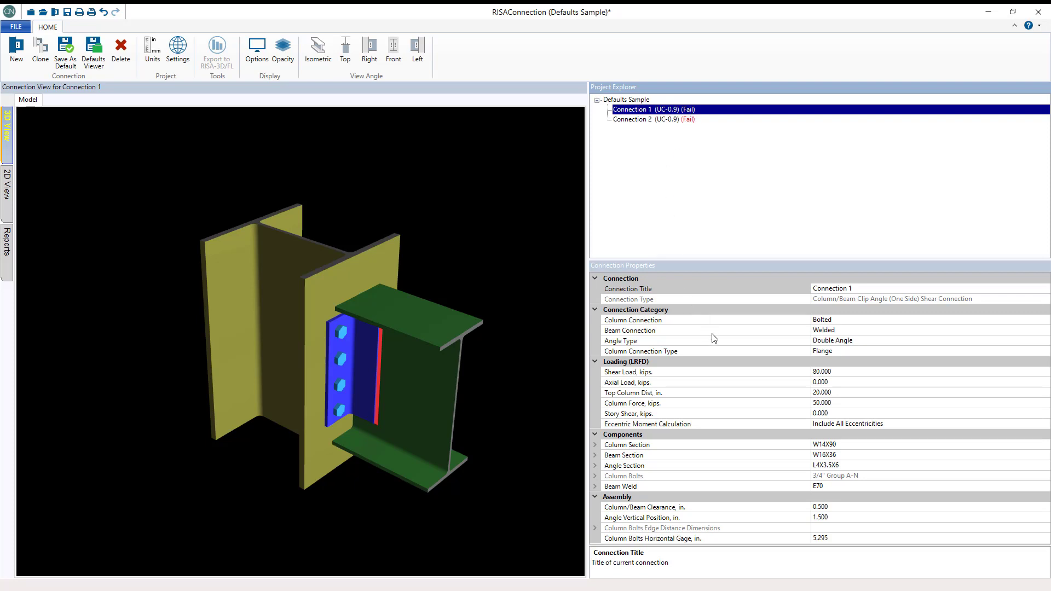
# - Set Connection 1's LRFD shear load to 70 kips
pyautogui.click(715, 274)
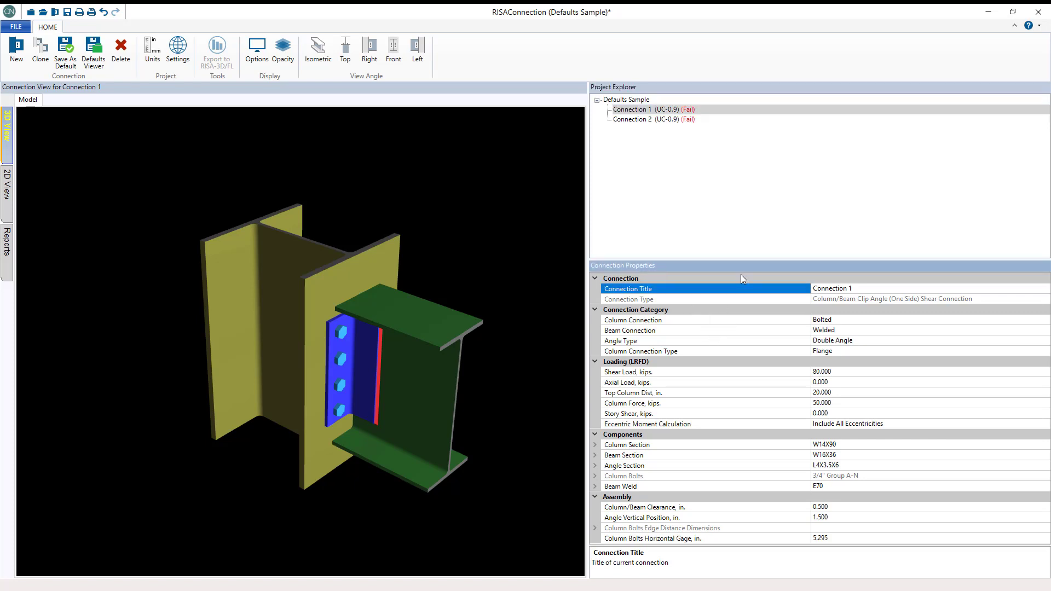
pyautogui.click(651, 363)
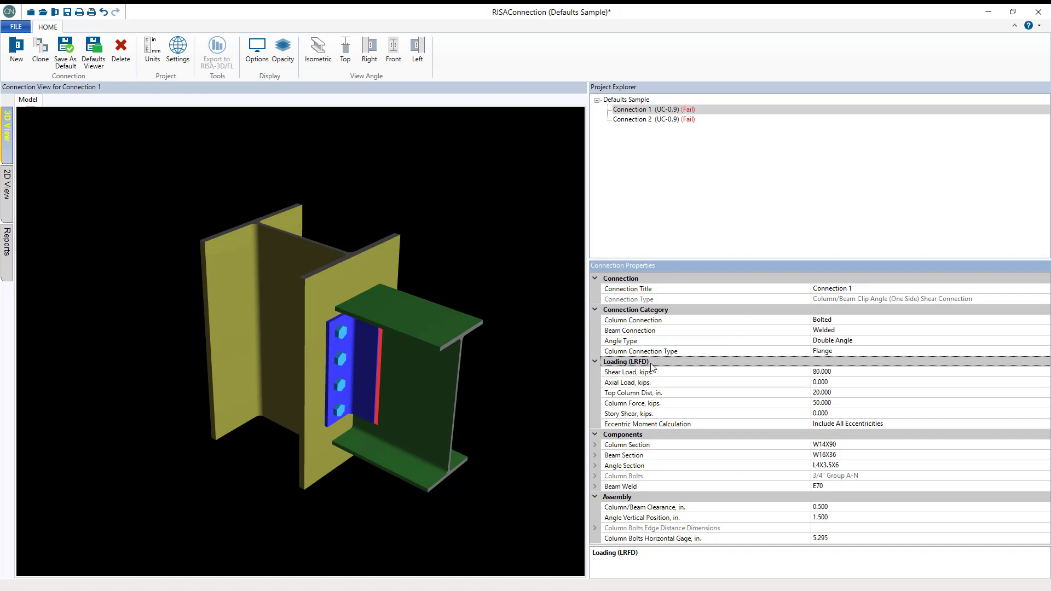
pyautogui.click(836, 373)
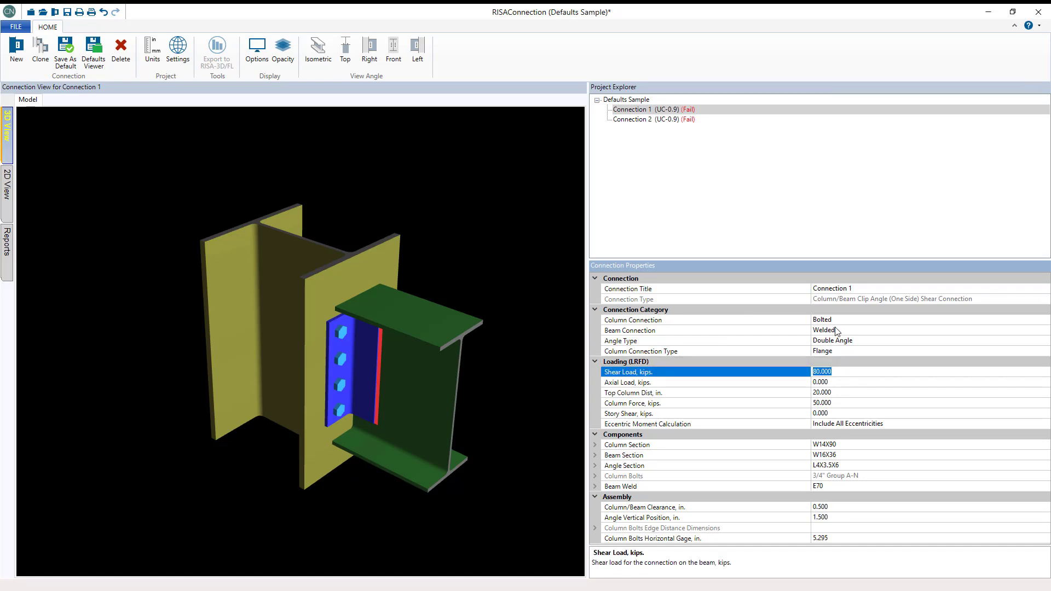
pyautogui.write('70')
pyautogui.click(851, 387)
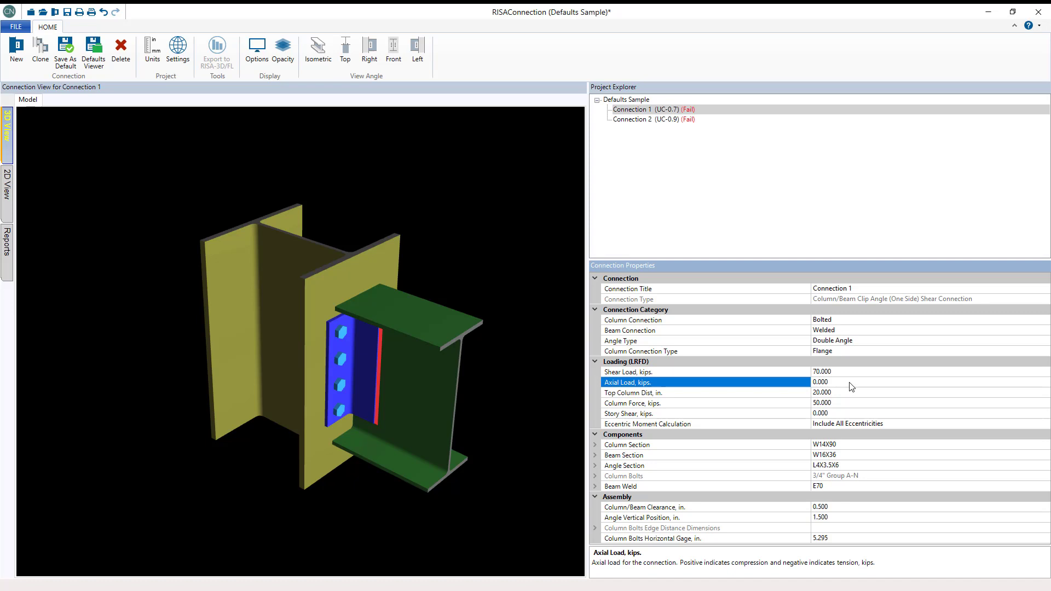
# - Change the column section to W14X370 and expand the column bolt edge distance details
pyautogui.click(848, 444)
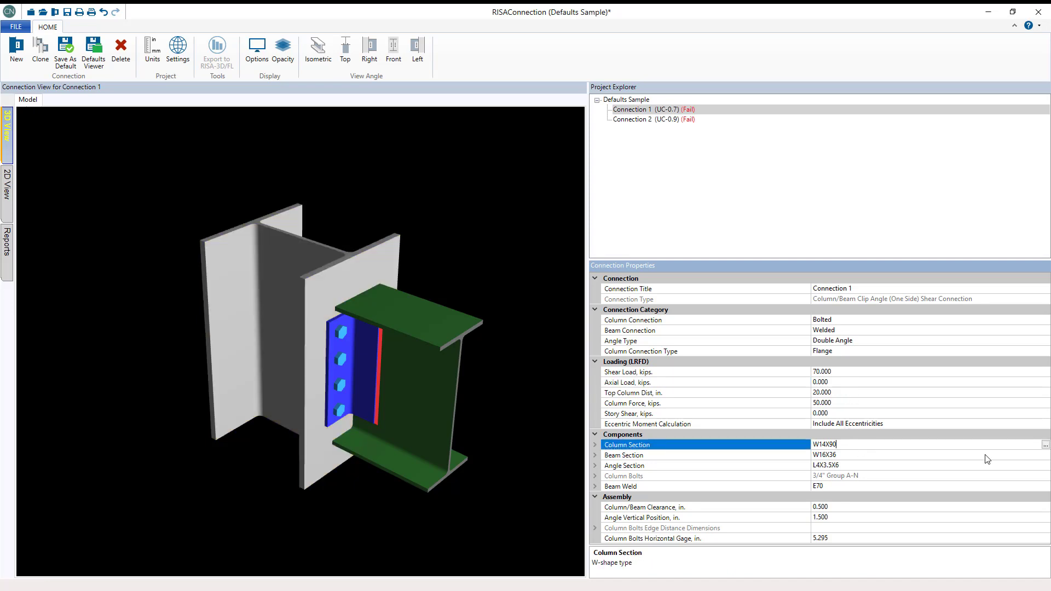
pyautogui.click(1045, 445)
pyautogui.scroll(5, 546, 286)
pyautogui.click(485, 306)
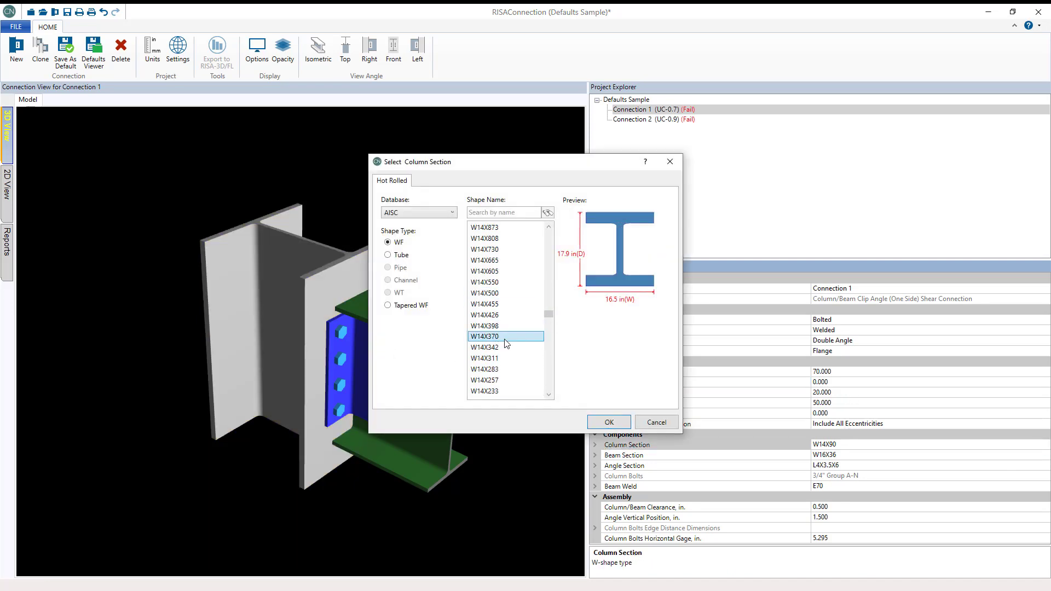
pyautogui.click(608, 422)
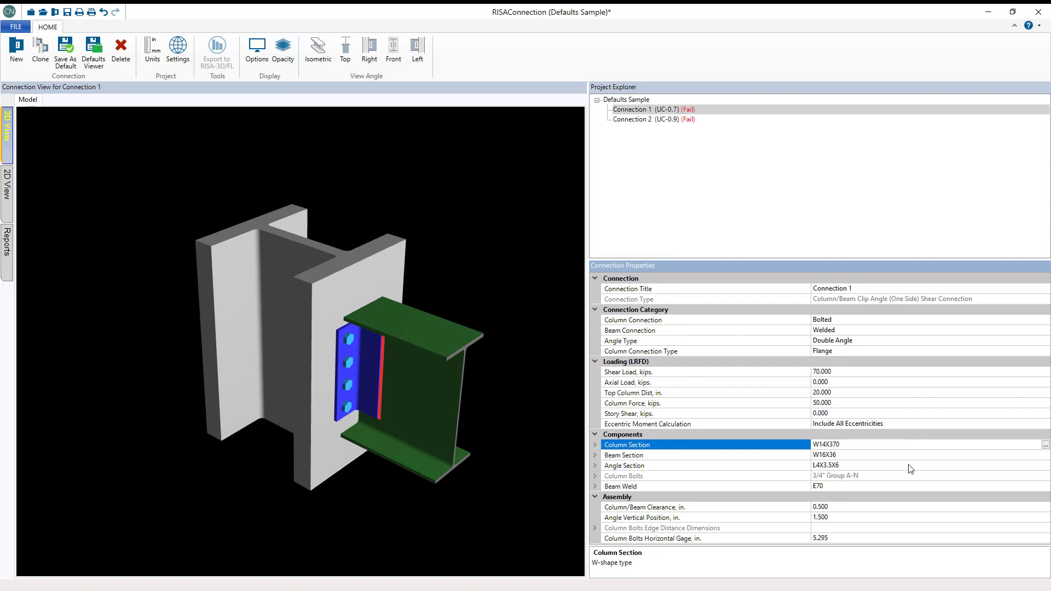
pyautogui.click(773, 499)
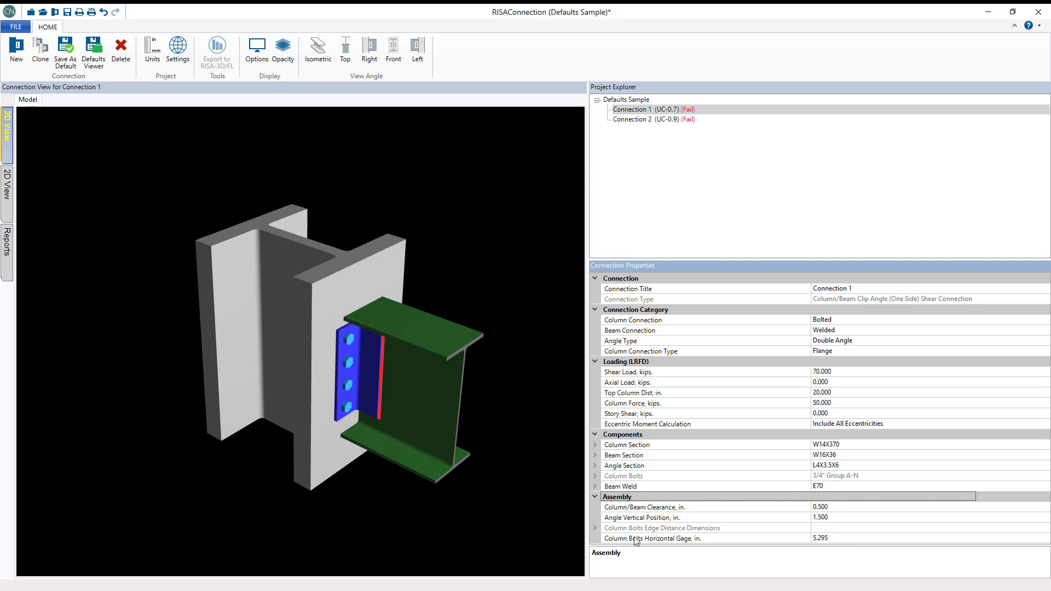
pyautogui.click(595, 528)
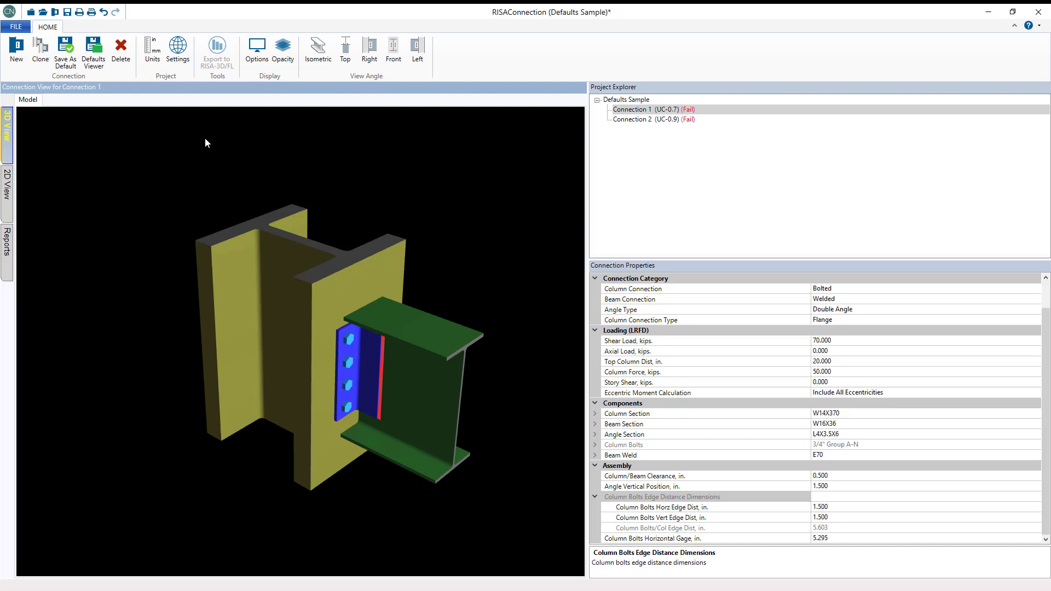
# - Search 'w18' in the shape library to set the column to W18X86, then select the column and beam
pyautogui.click(915, 415)
pyautogui.click(1036, 413)
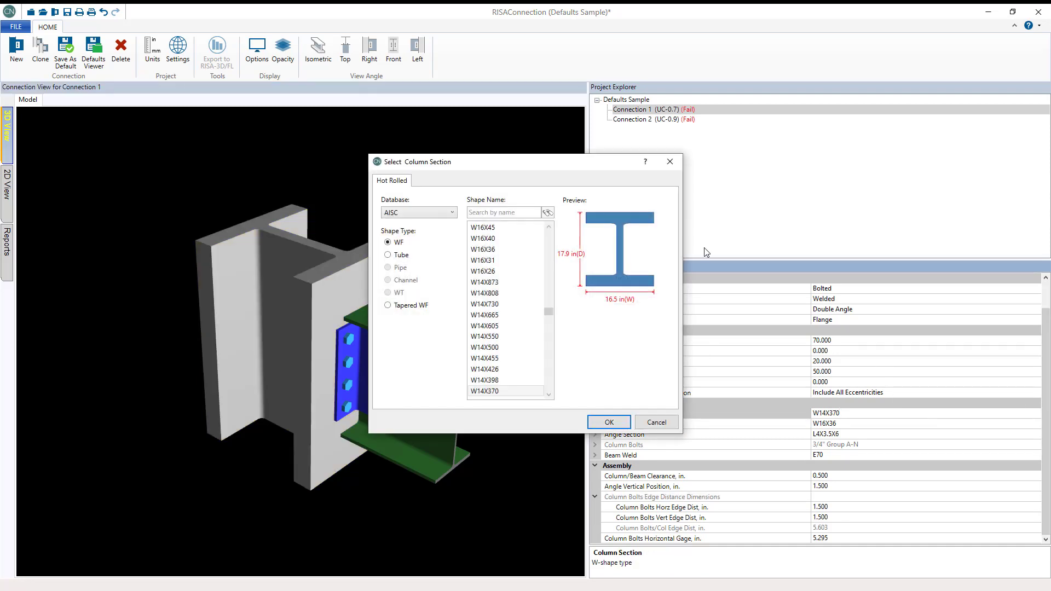
pyautogui.click(525, 217)
pyautogui.write('w18')
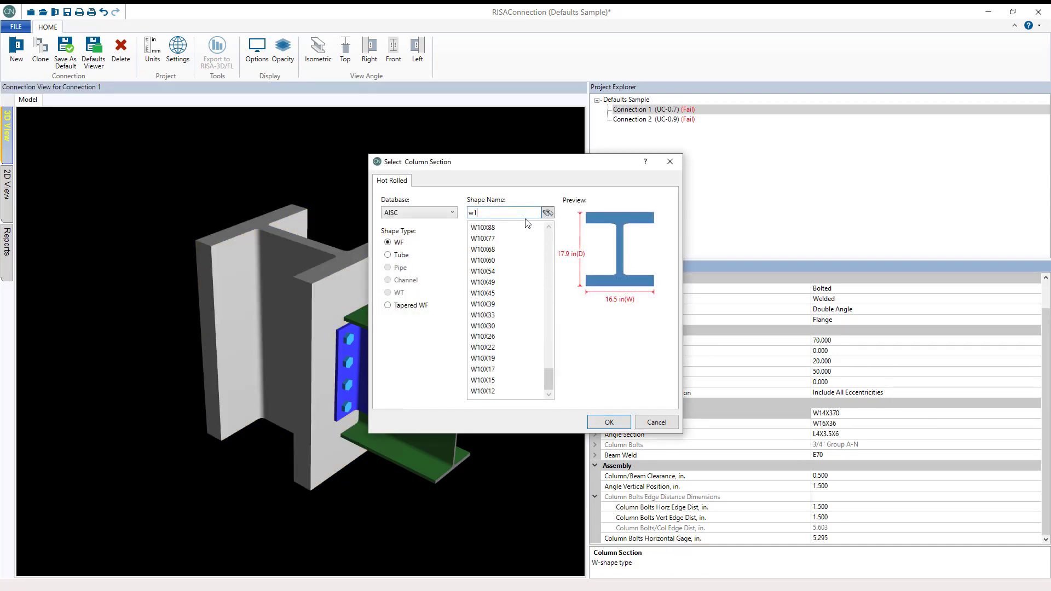
pyautogui.click(485, 369)
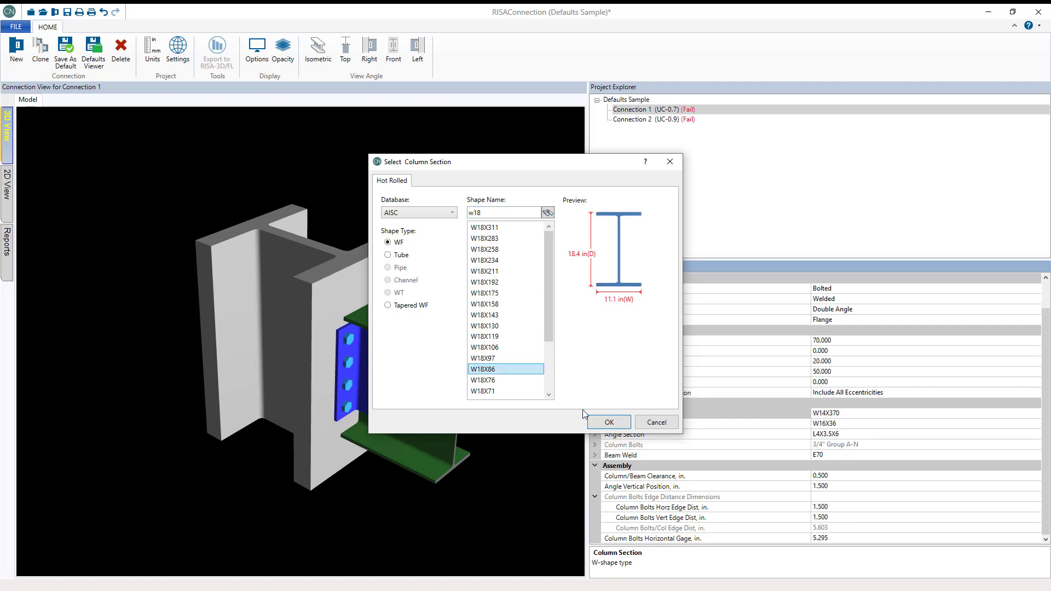
pyautogui.click(608, 422)
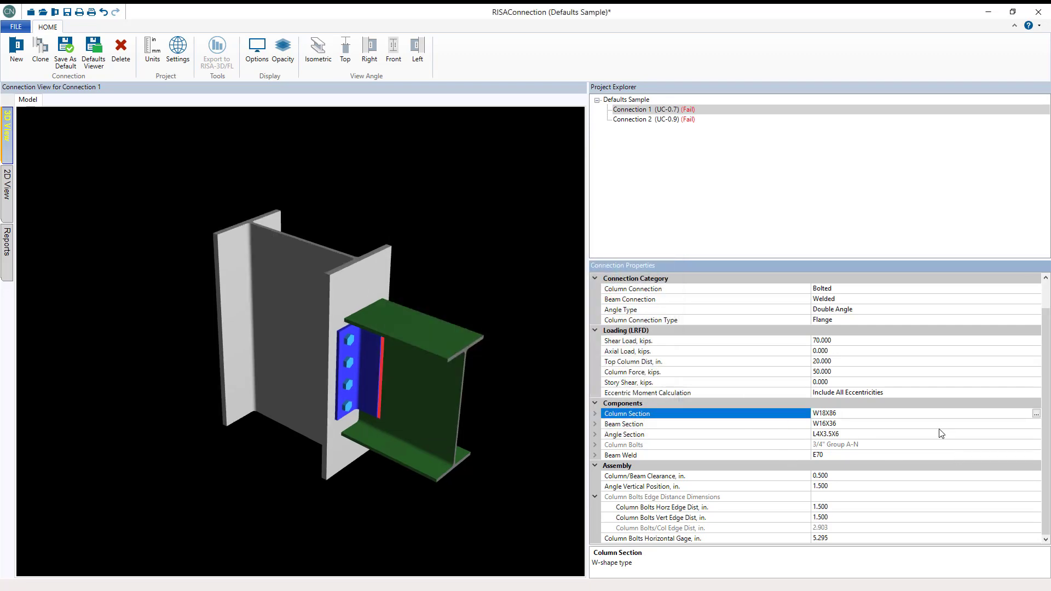
pyautogui.click(353, 339)
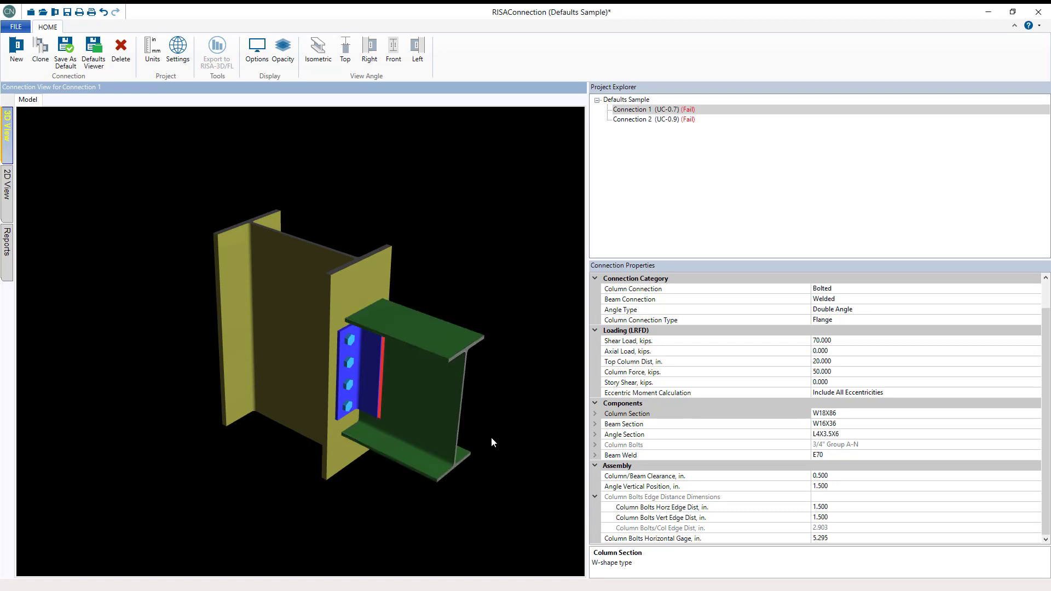
pyautogui.click(466, 355)
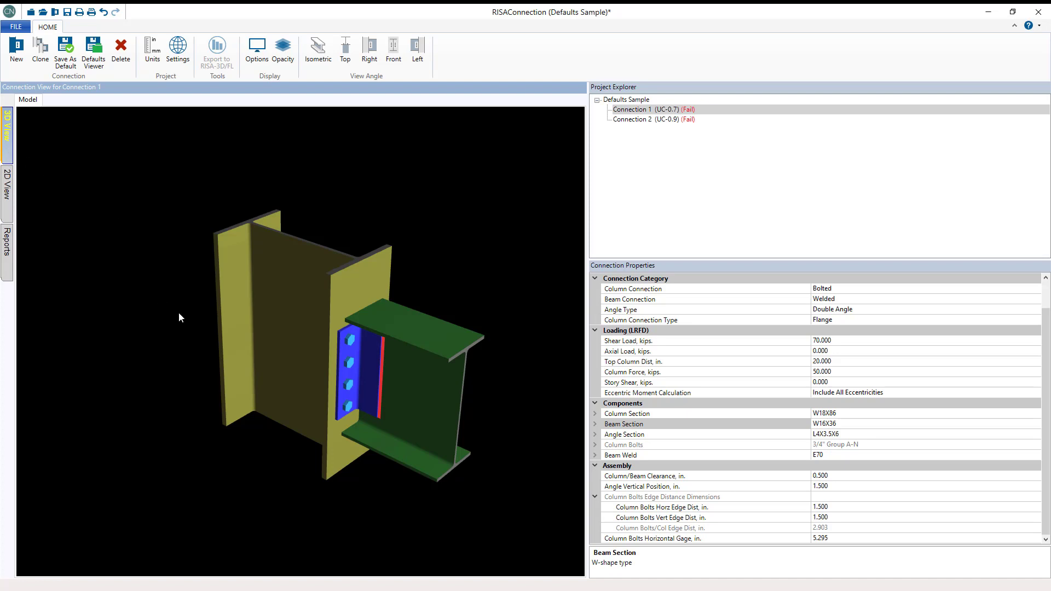
# - Orbit the 3D model, view it from Top, Front and Left, then return to Isometric
pyautogui.moveTo(293, 472); pyautogui.dragTo(375, 398)
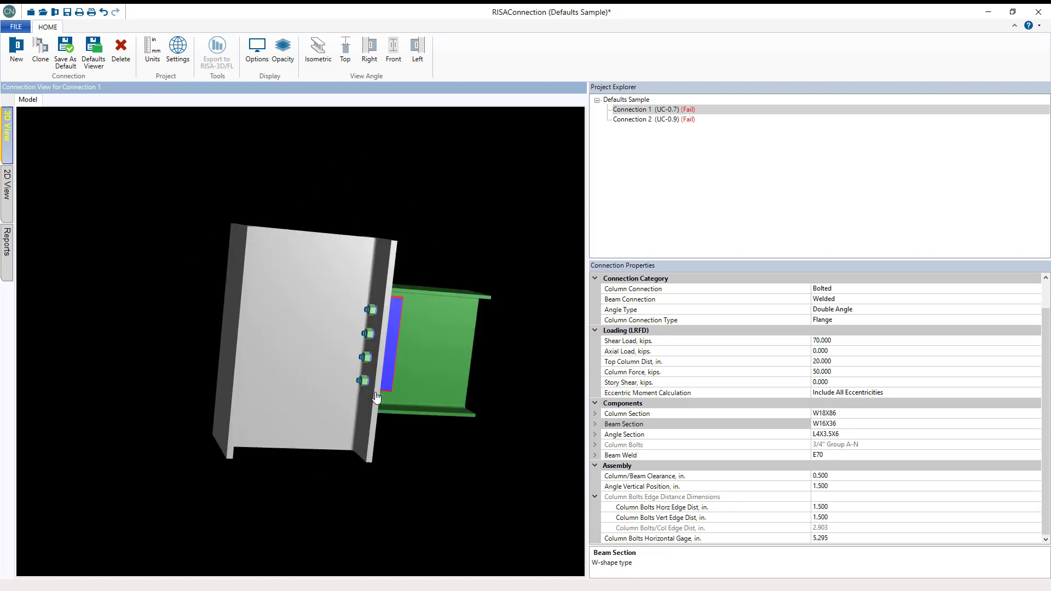
pyautogui.click(344, 48)
pyautogui.click(391, 52)
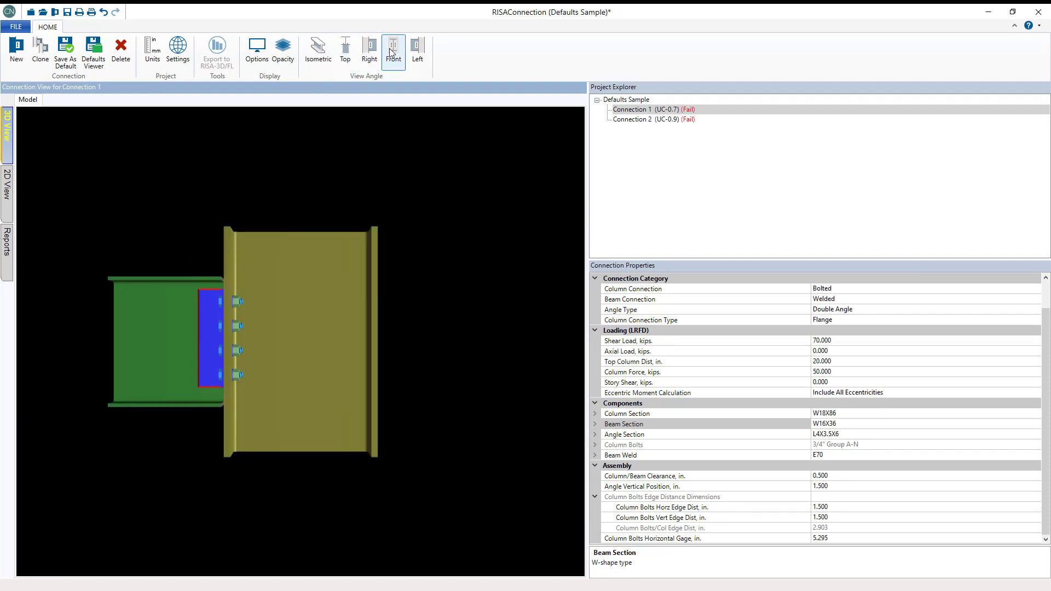
pyautogui.click(416, 48)
pyautogui.click(320, 57)
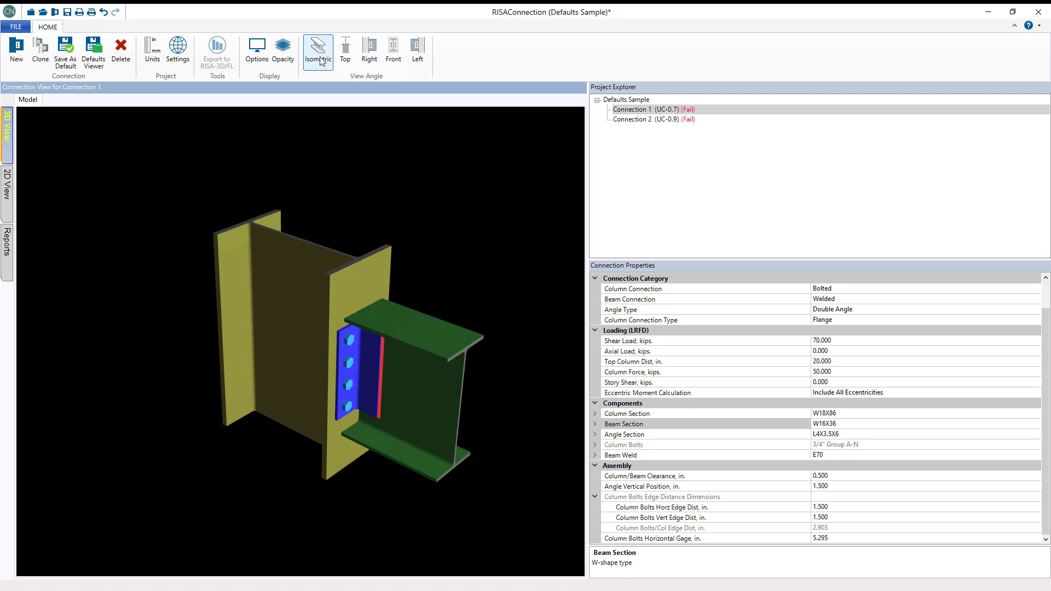
# - Switch Connection 1 to the 2D view with dimensions and bolts shown
pyautogui.click(7, 191)
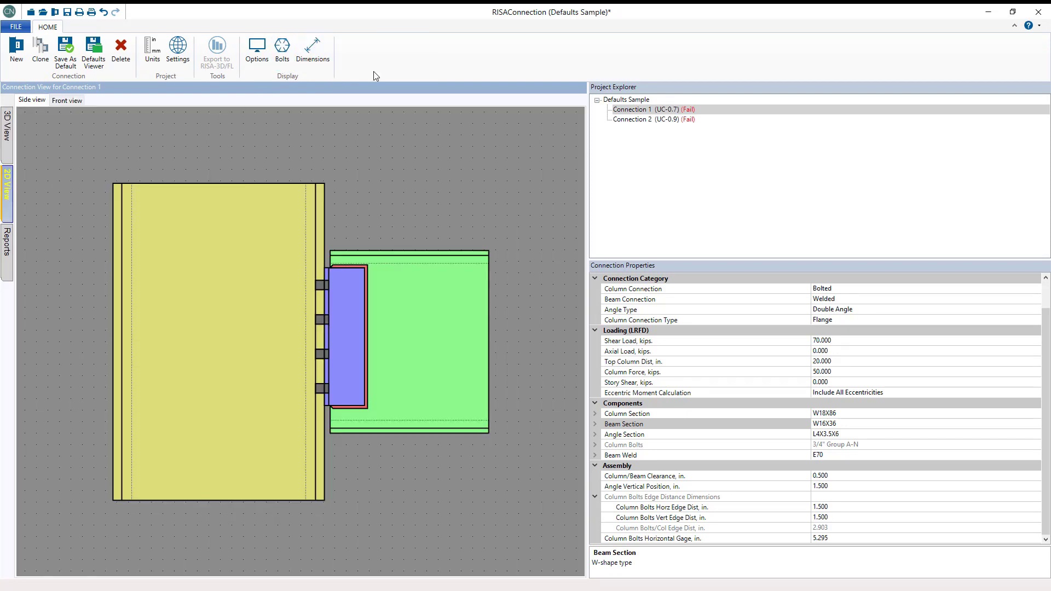
pyautogui.click(322, 58)
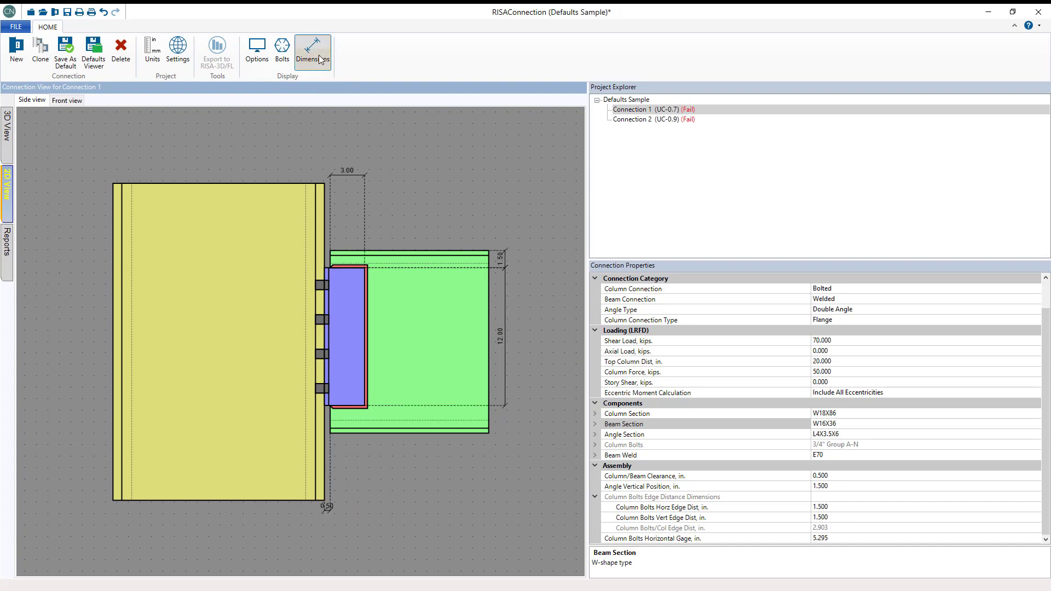
pyautogui.click(280, 48)
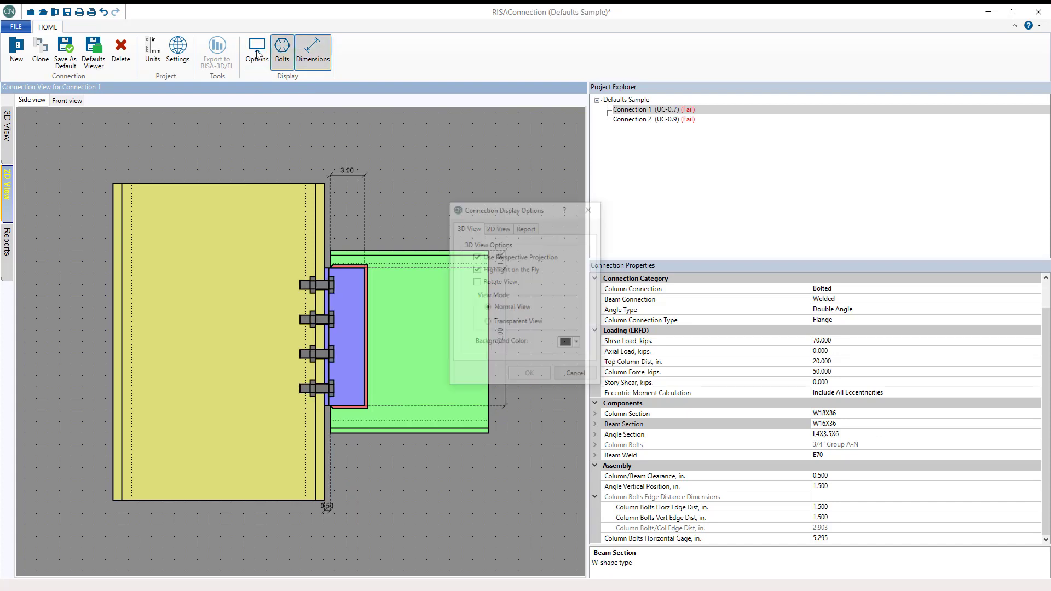
# - Change the 2D background grid from dots to lines, then check the Front and Side drawings
pyautogui.click(500, 230)
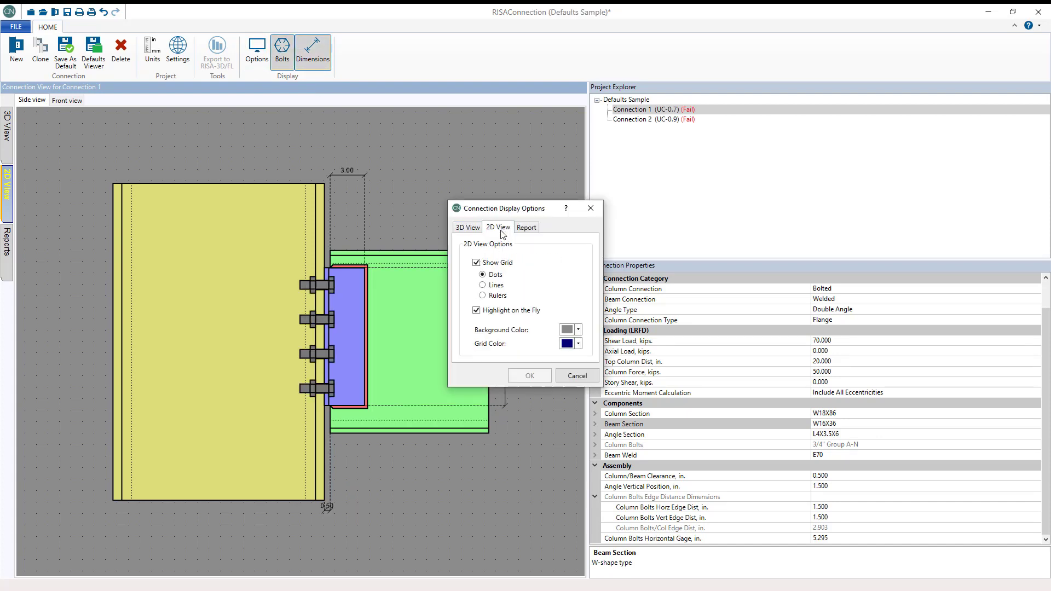
pyautogui.click(476, 263)
pyautogui.click(476, 263)
pyautogui.click(482, 284)
pyautogui.click(529, 375)
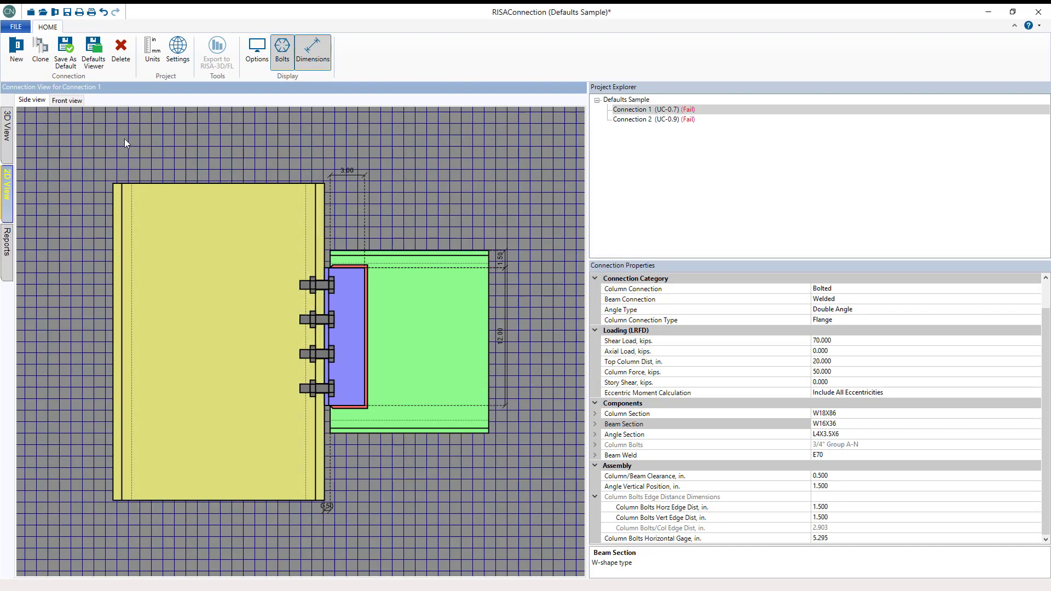
pyautogui.click(68, 101)
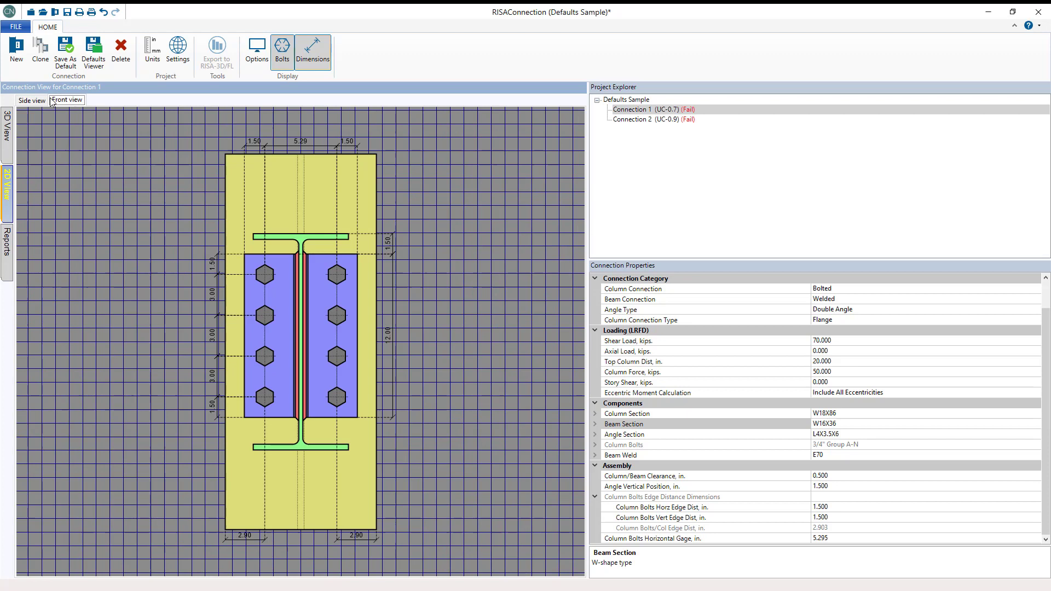
pyautogui.click(35, 101)
pyautogui.click(17, 26)
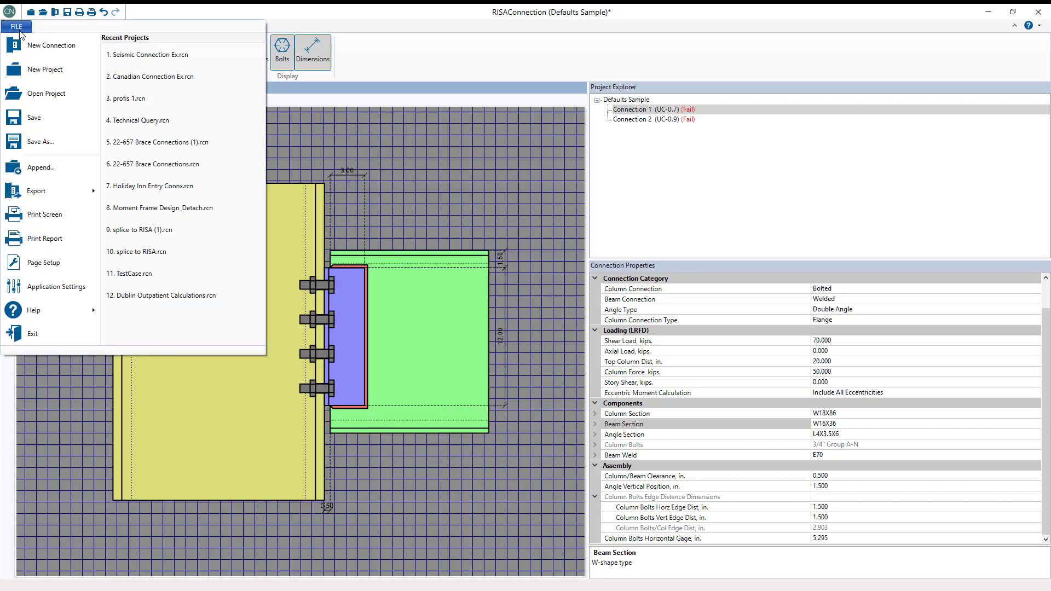
pyautogui.click(98, 192)
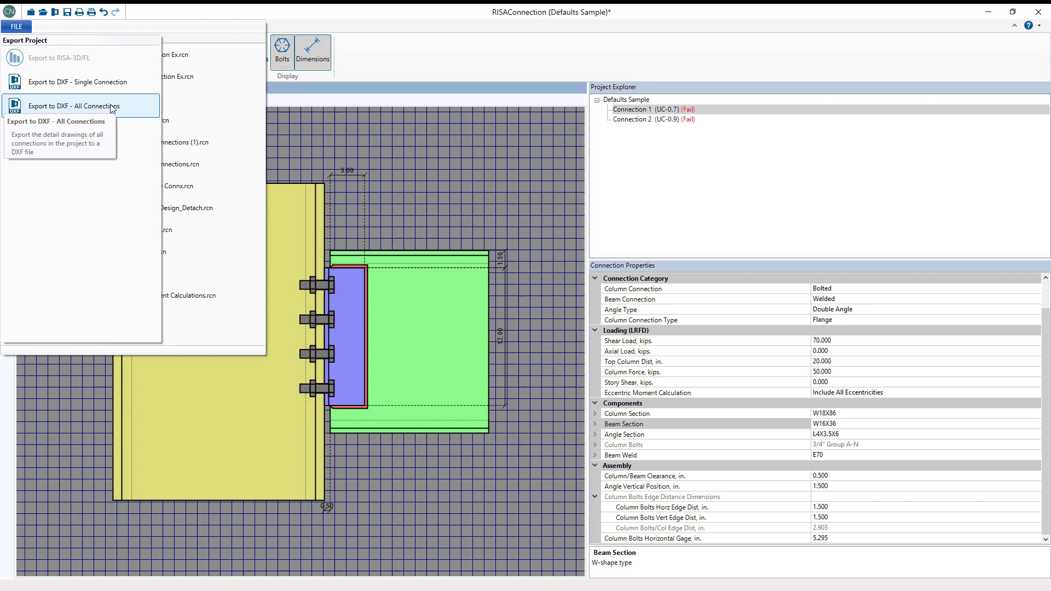
pyautogui.click(372, 162)
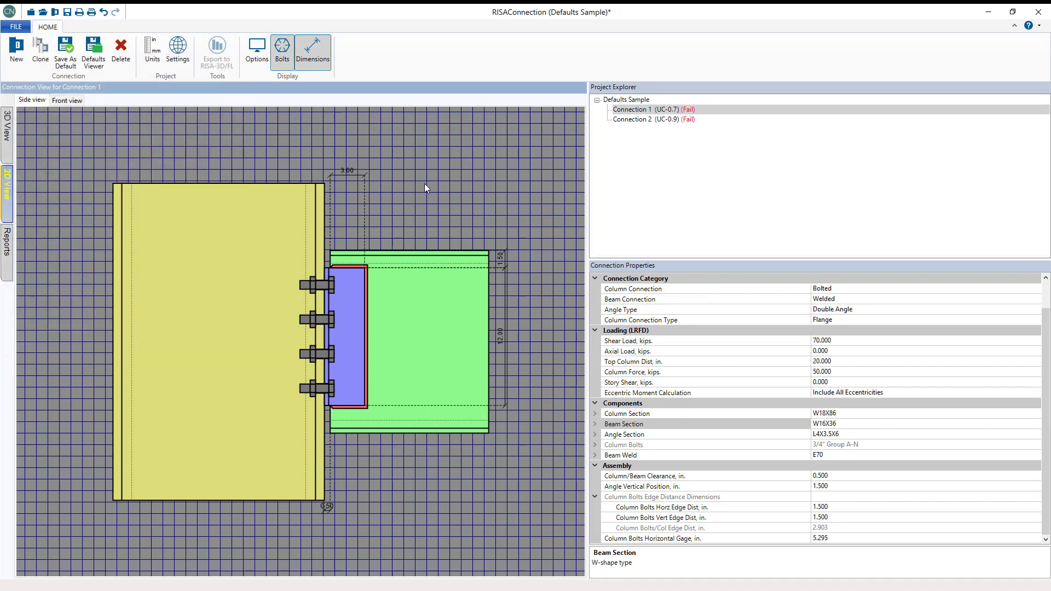
pyautogui.click(504, 262)
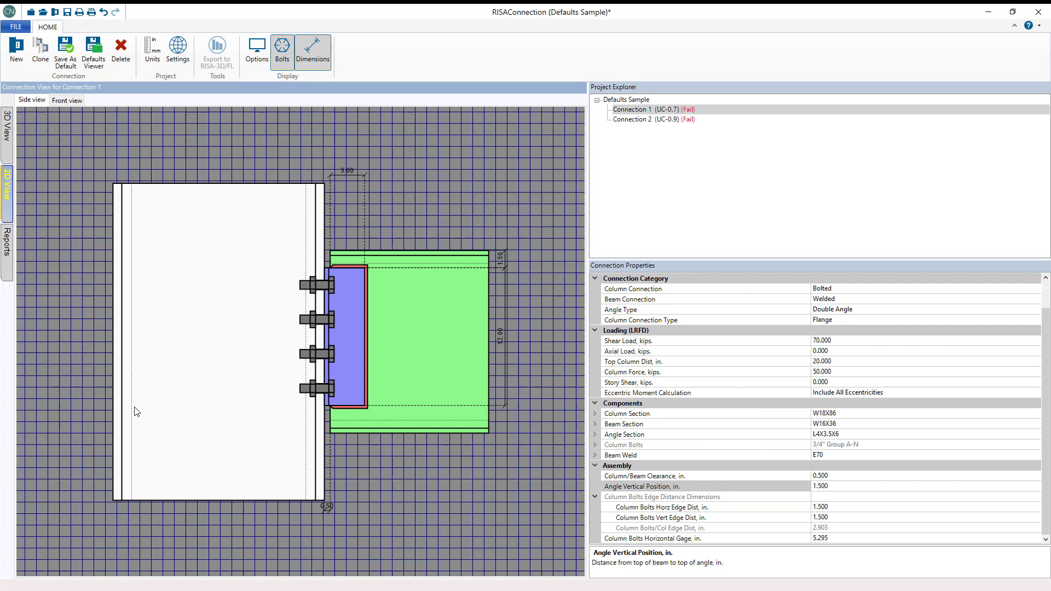
# - Open Connection 1's report and expand the Clip Angle Shear Rupture at Beam and Bolt Prying checks
pyautogui.click(11, 261)
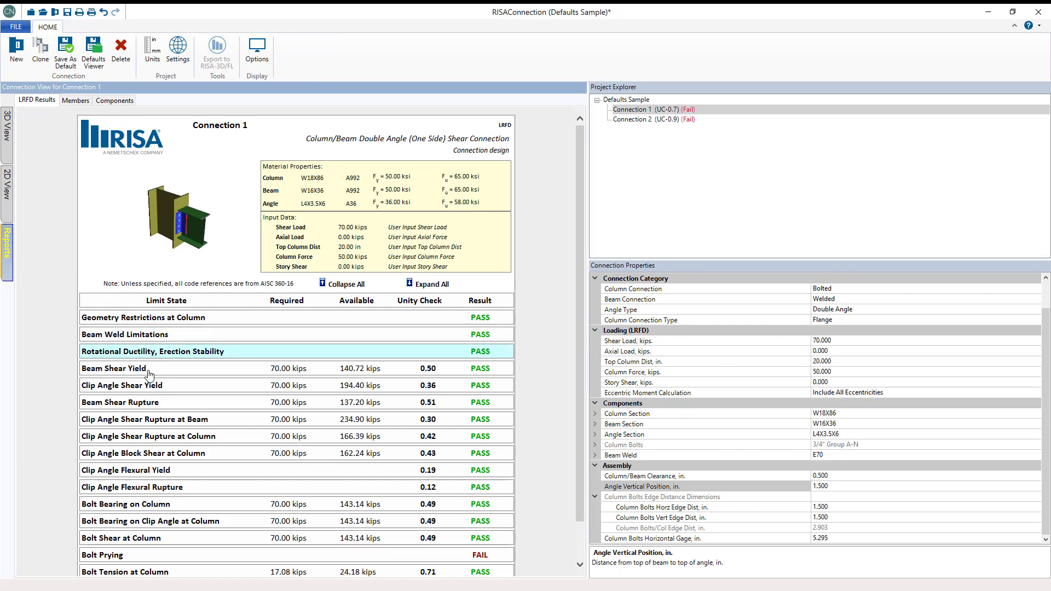
pyautogui.click(153, 420)
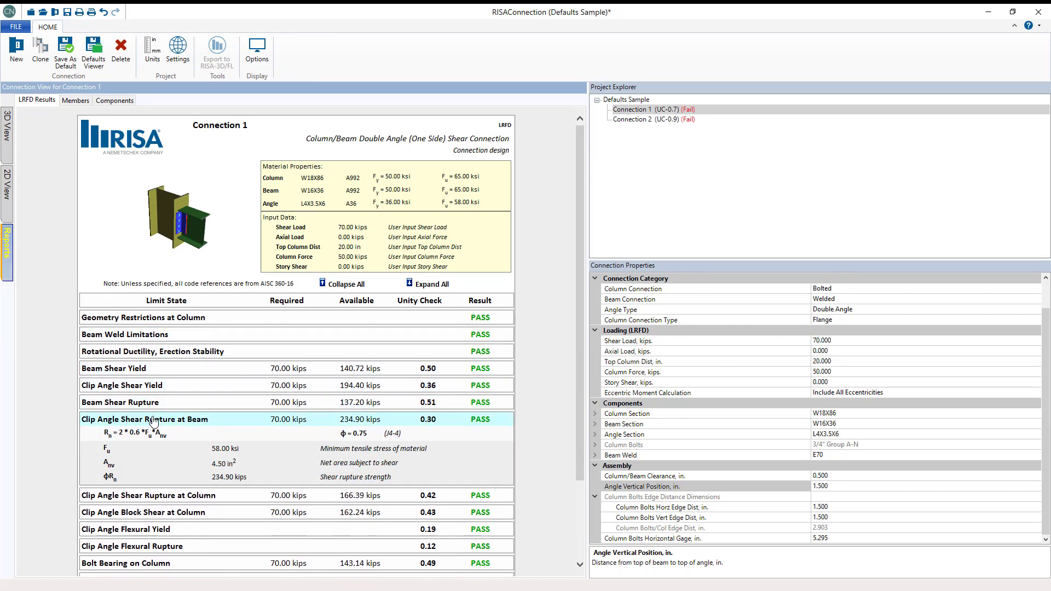
pyautogui.scroll(-3, 163, 529)
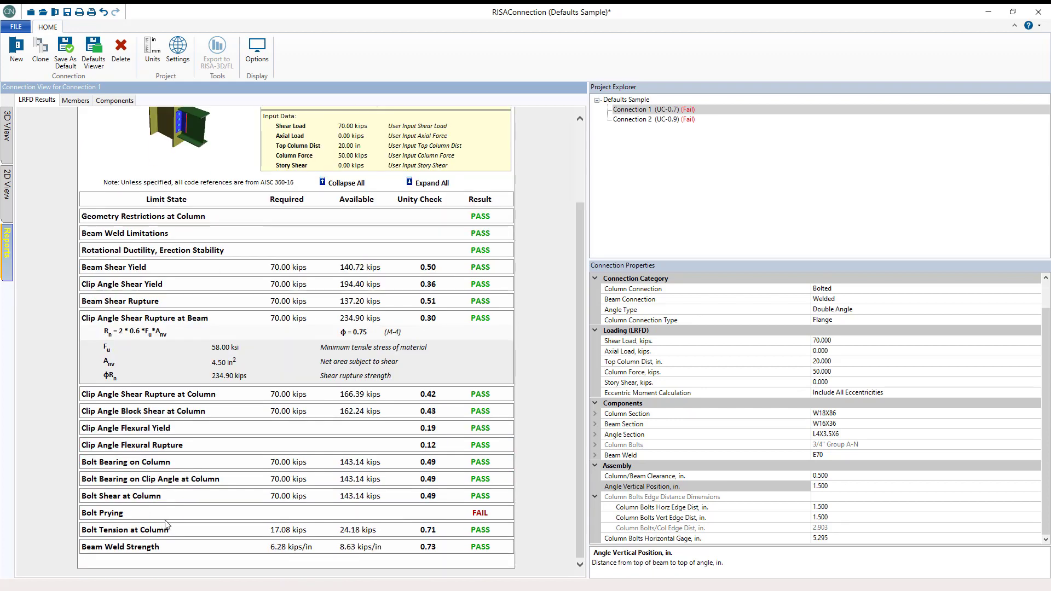
pyautogui.click(168, 520)
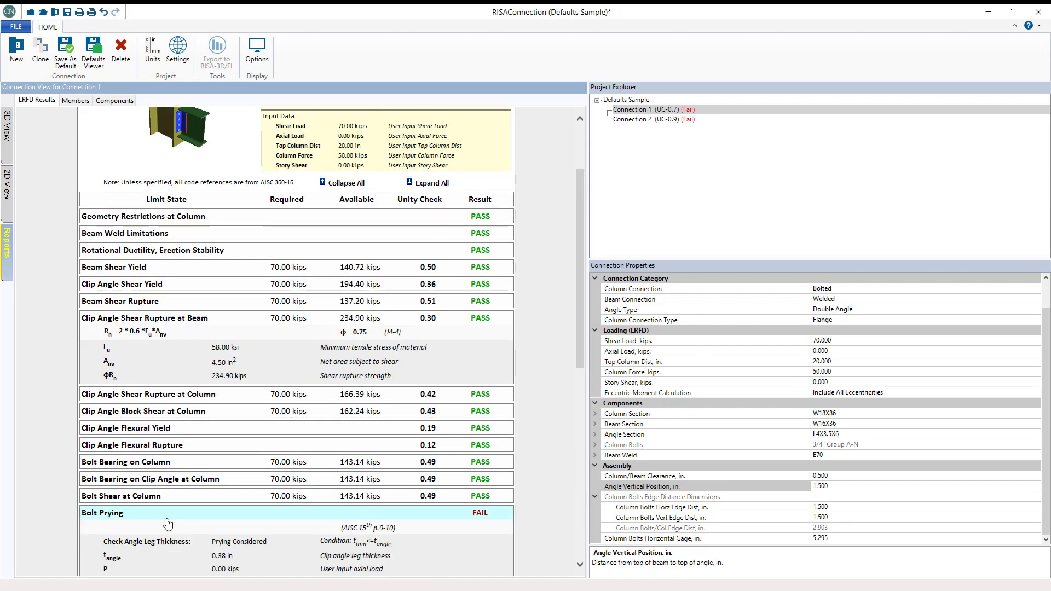
# - Browse the Components report's bolt, beam weld and angle properties, then return to LRFD Results
pyautogui.click(115, 102)
pyautogui.click(114, 170)
pyautogui.click(137, 170)
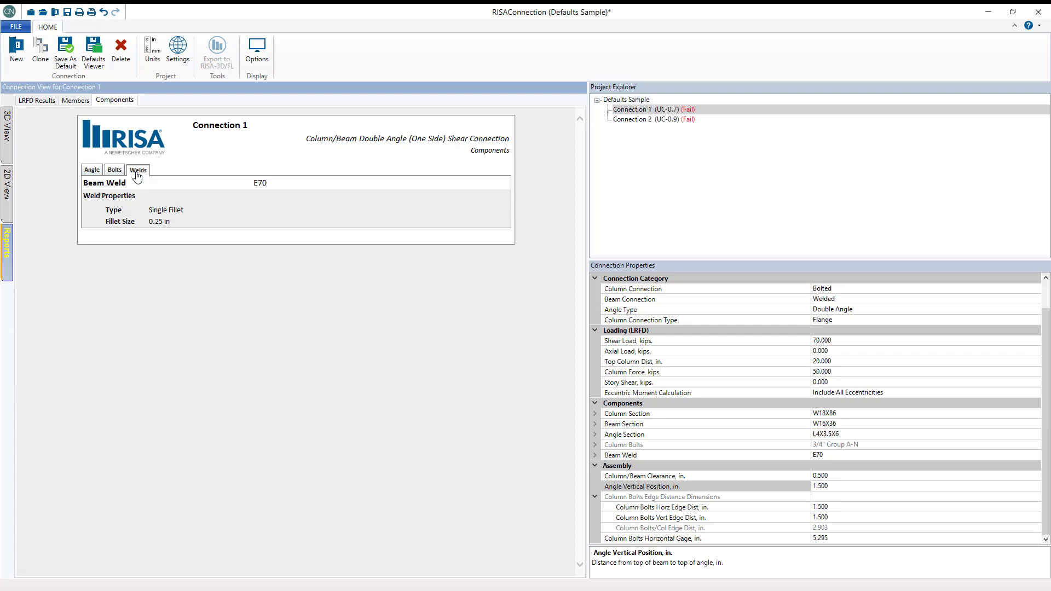
pyautogui.click(92, 171)
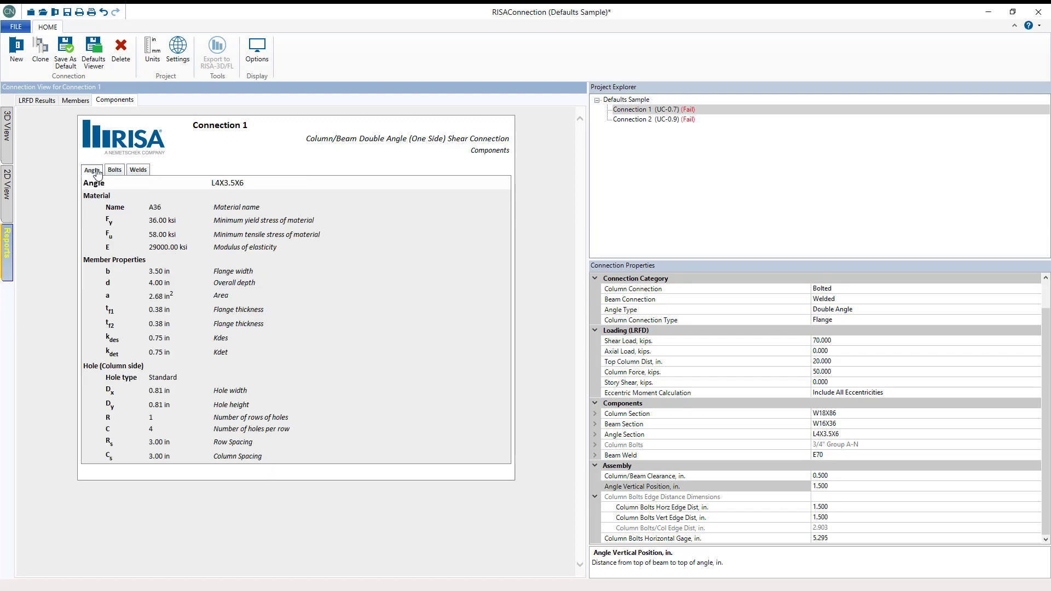
pyautogui.click(36, 101)
pyautogui.scroll(-5, 372, 461)
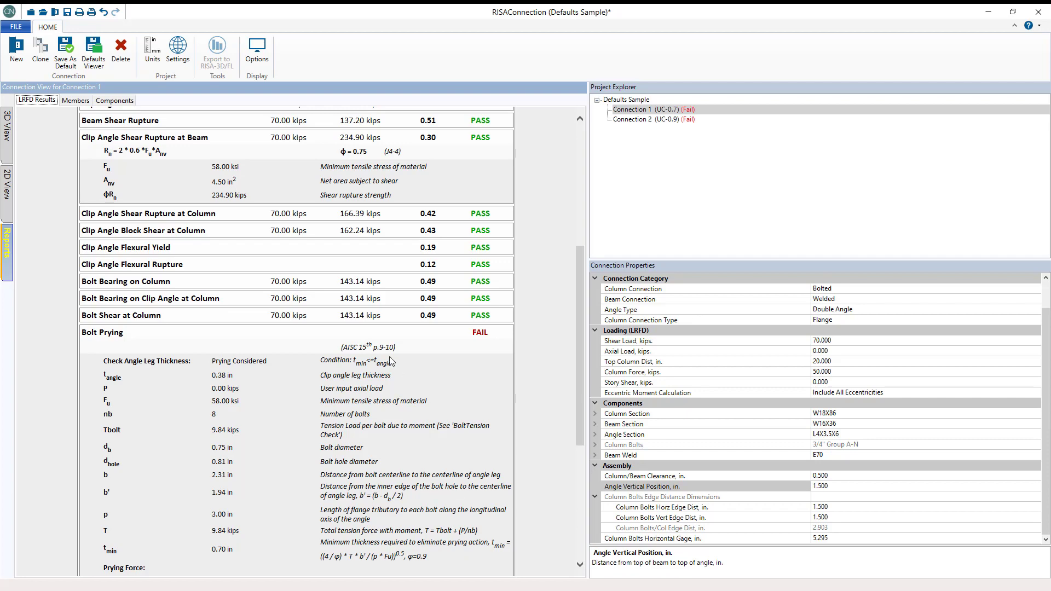
pyautogui.click(691, 232)
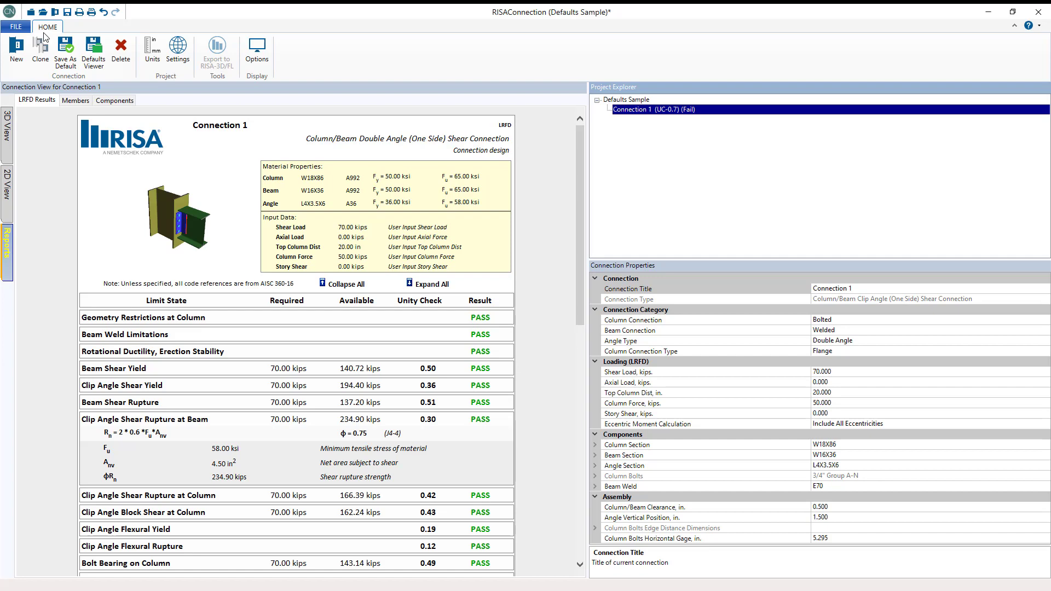
# - Create Connection 2 as a beam/column Flush End Plate moment connection, then reselect Connection 1
pyautogui.click(16, 49)
pyautogui.scroll(-3, 412, 317)
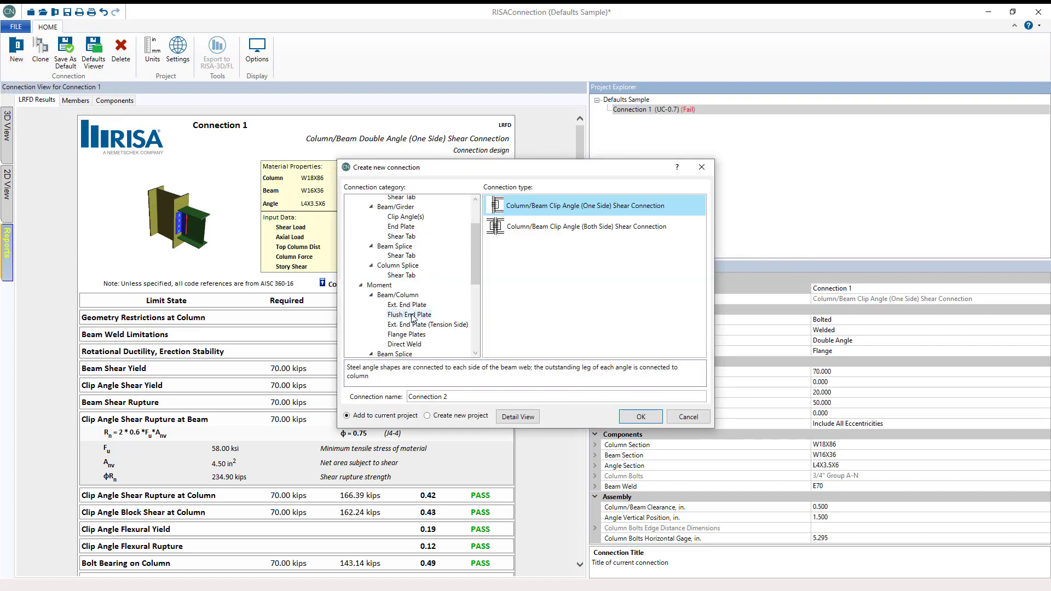
pyautogui.click(412, 316)
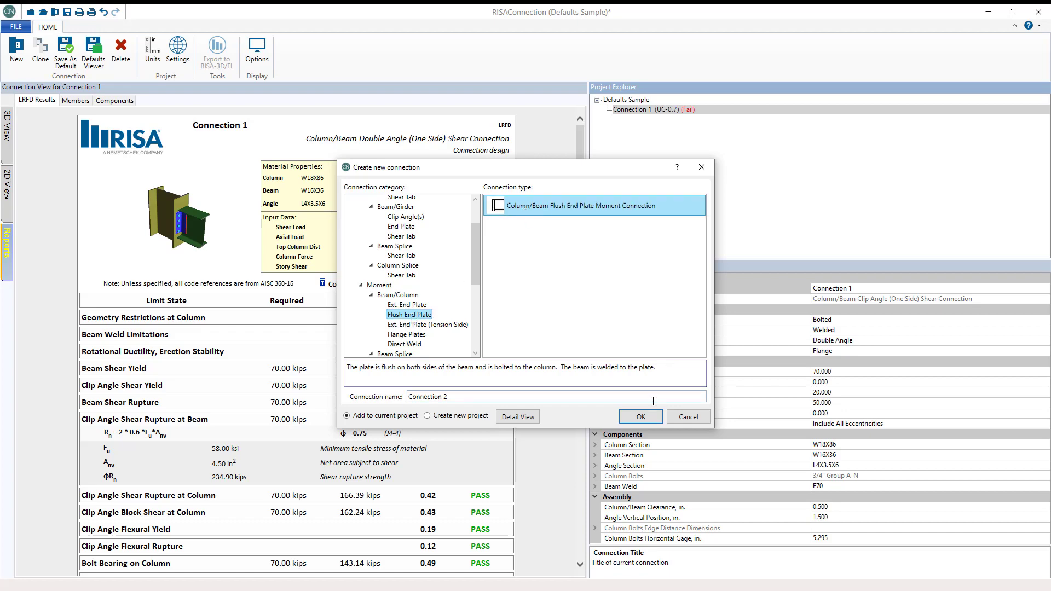
pyautogui.click(648, 417)
pyautogui.click(637, 109)
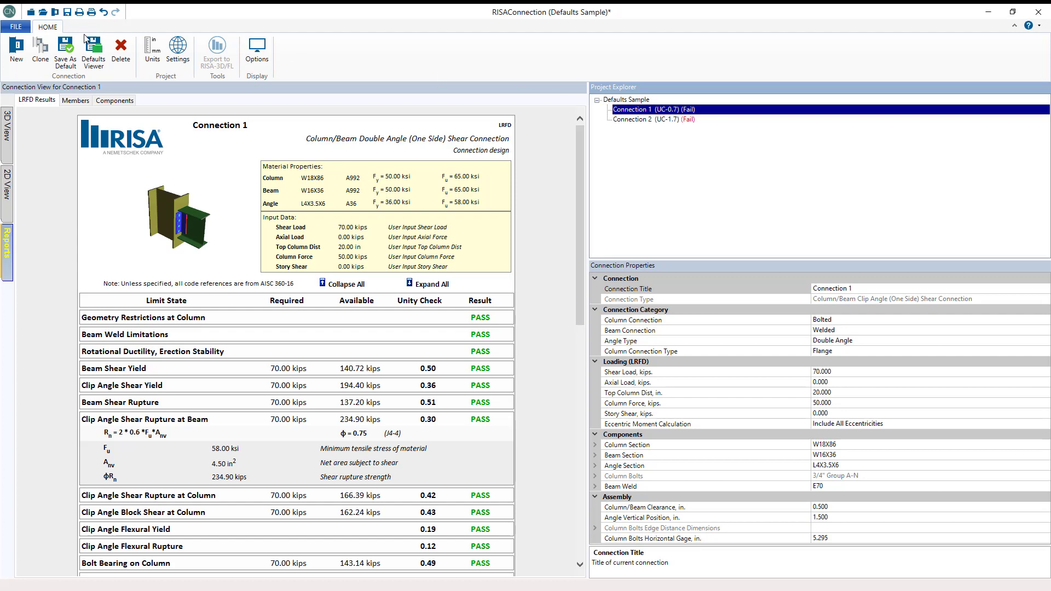
# - Clone Connection 1 and set the copy's shear load to 80 kips
pyautogui.click(40, 52)
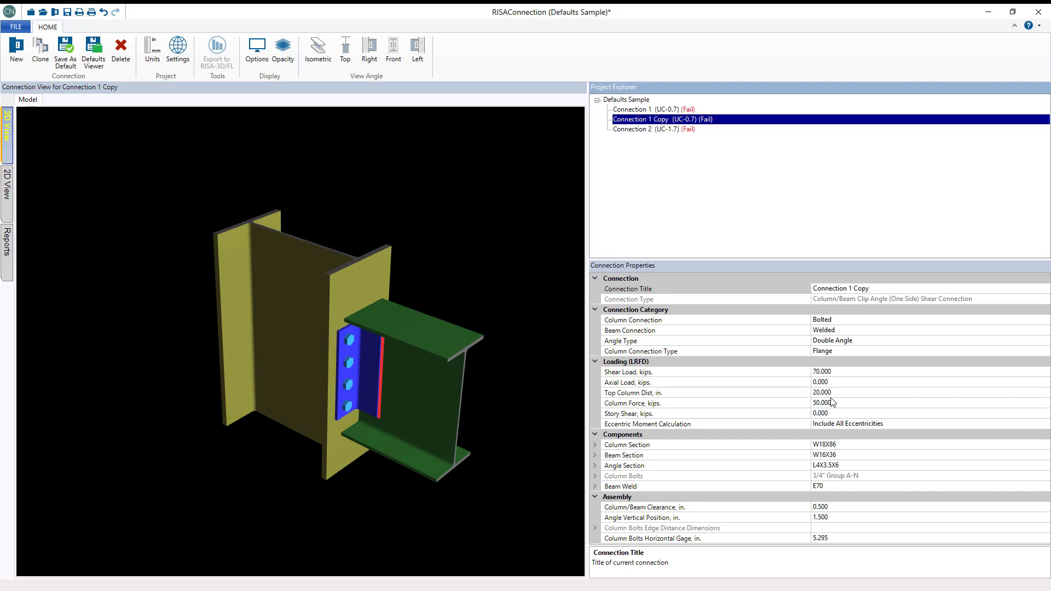
pyautogui.click(821, 372)
pyautogui.write('80')
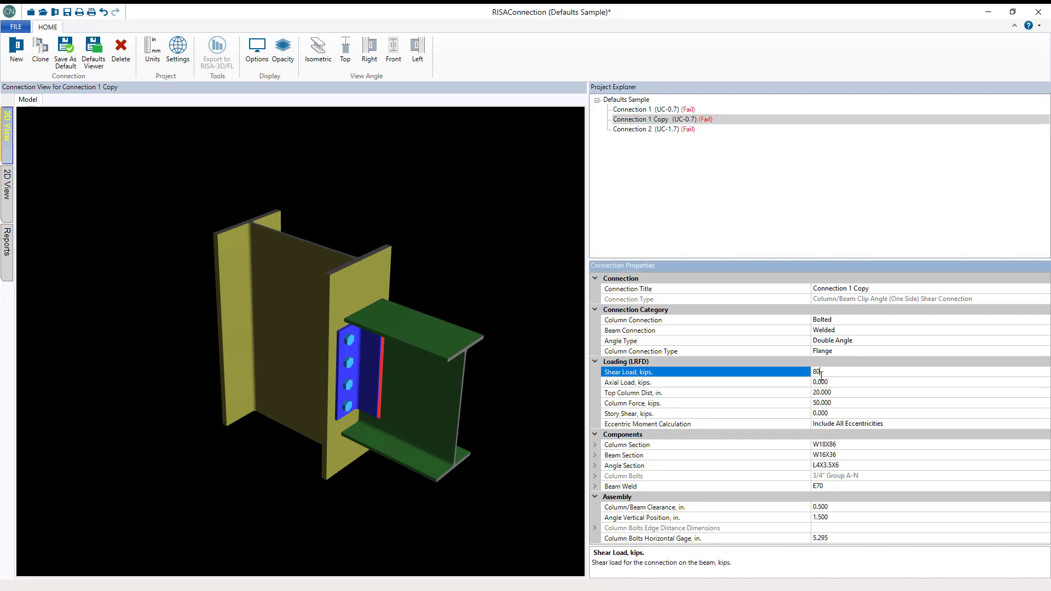
pyautogui.press('Return')
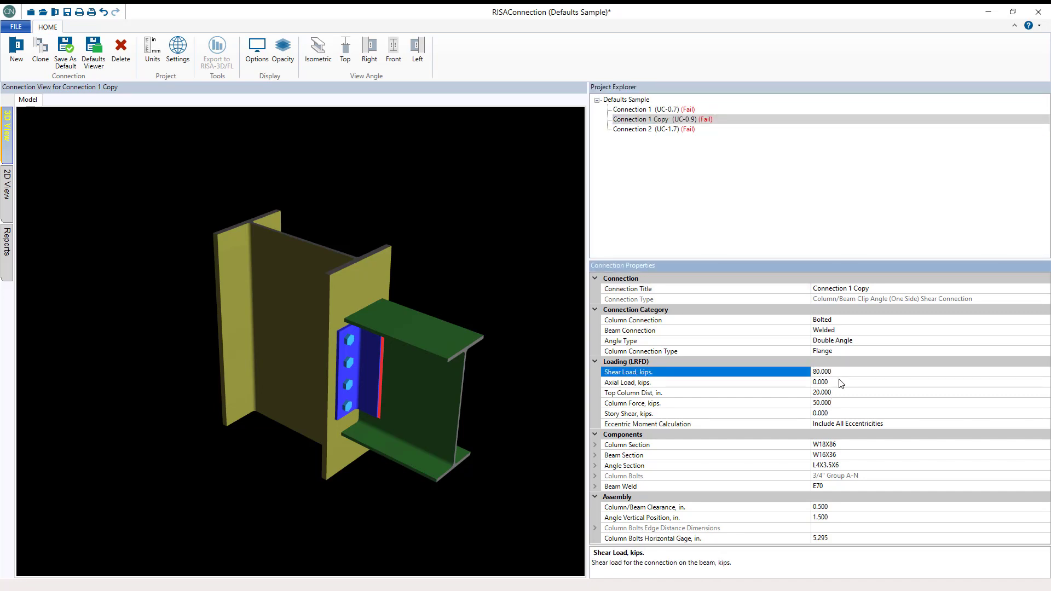